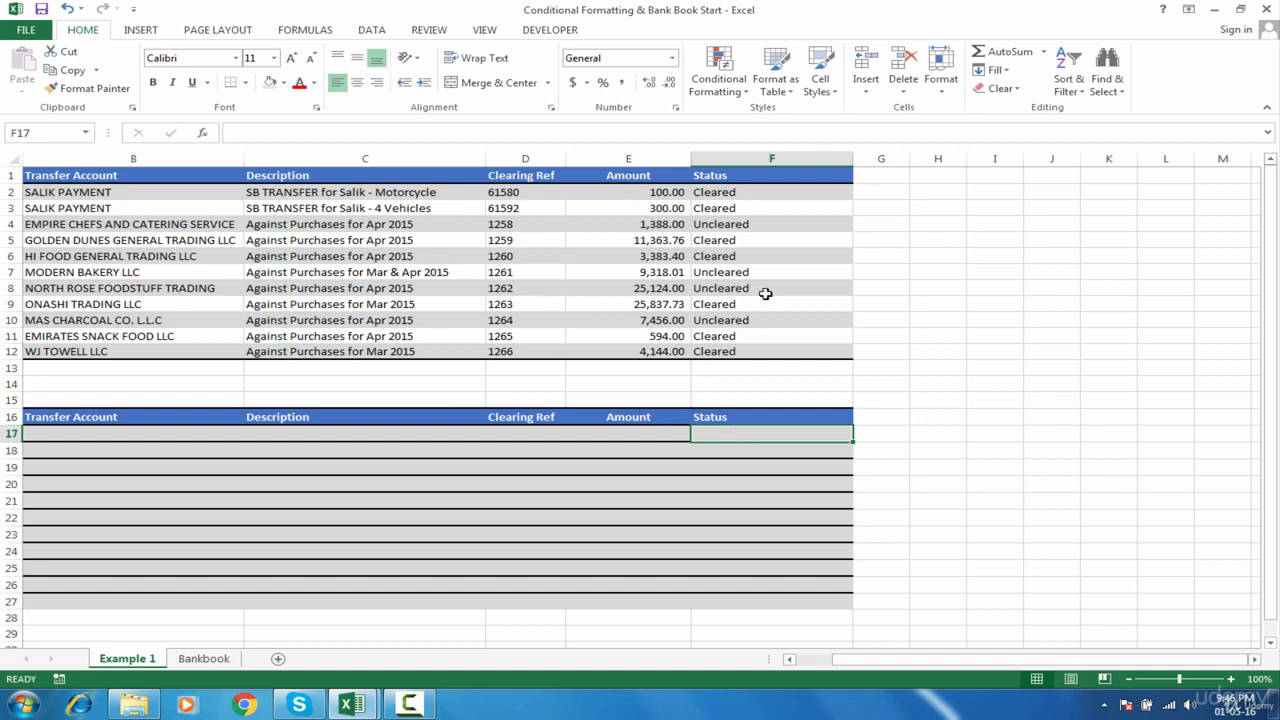
{"action": "left_click", "coordinate": [768, 192]}
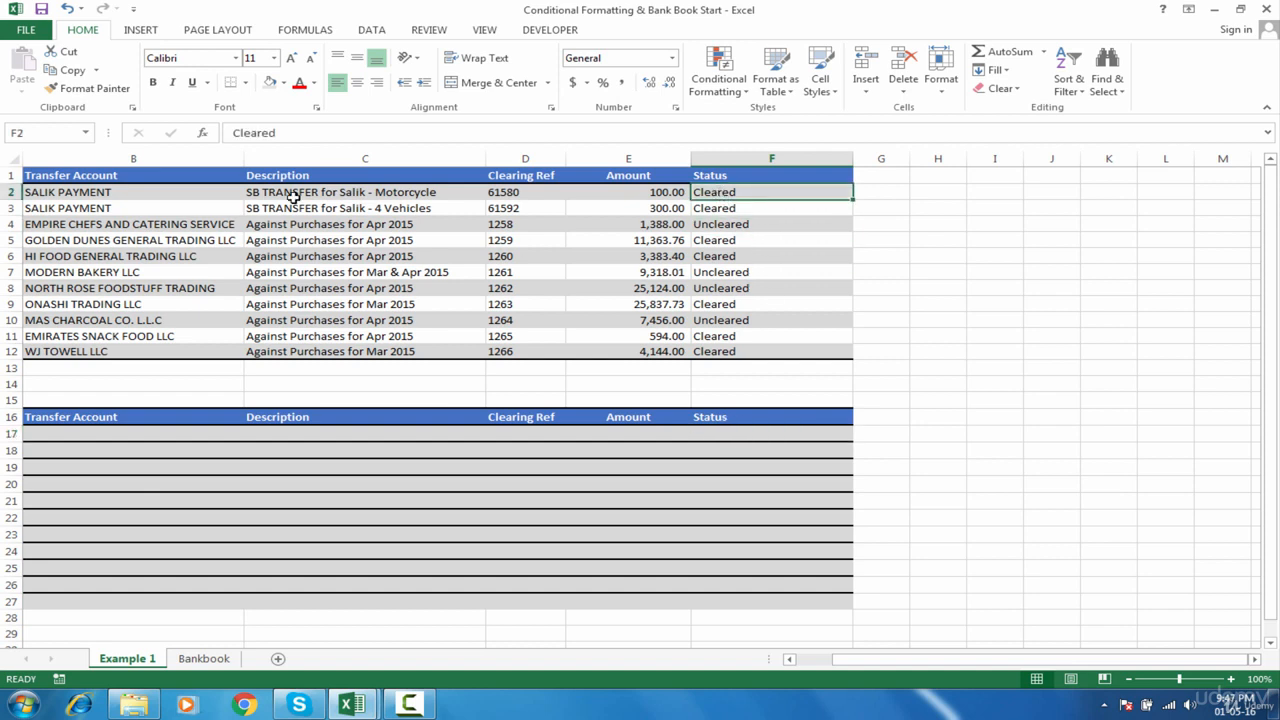
{"action": "left_click_drag", "start_coordinate": [89, 191], "coordinate": [565, 316]}
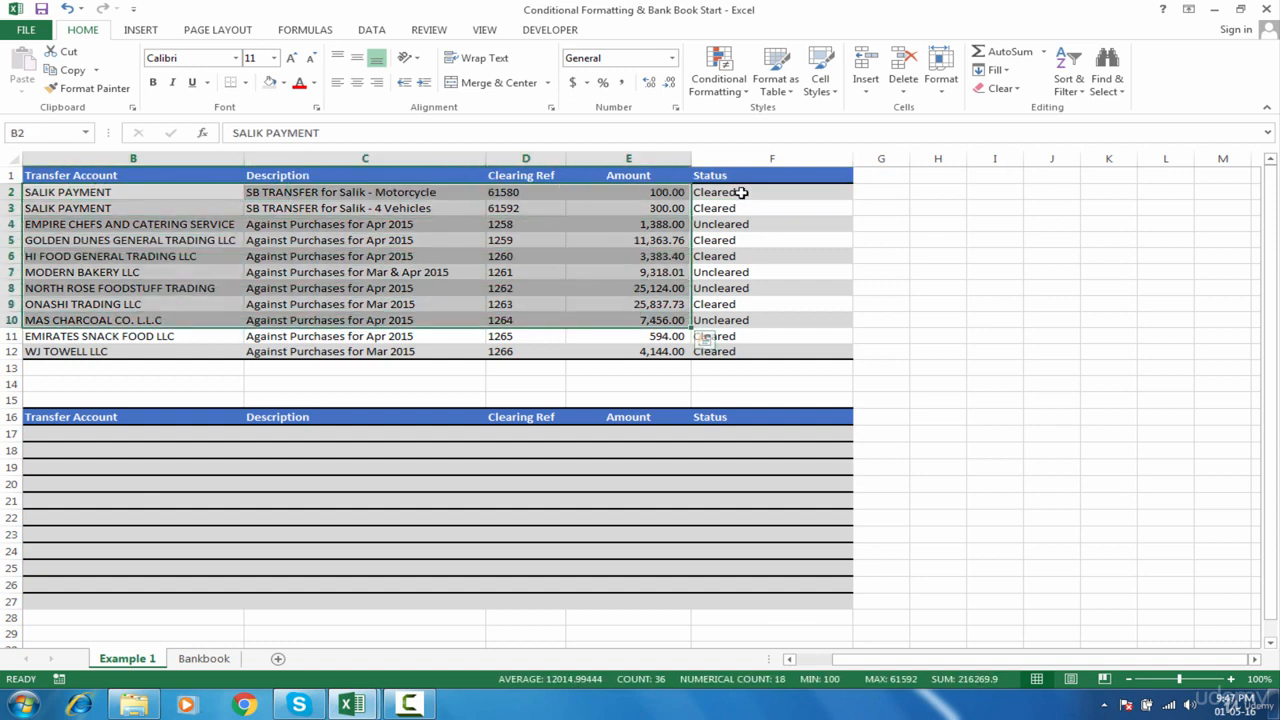
{"action": "left_click_drag", "start_coordinate": [741, 192], "coordinate": [757, 340]}
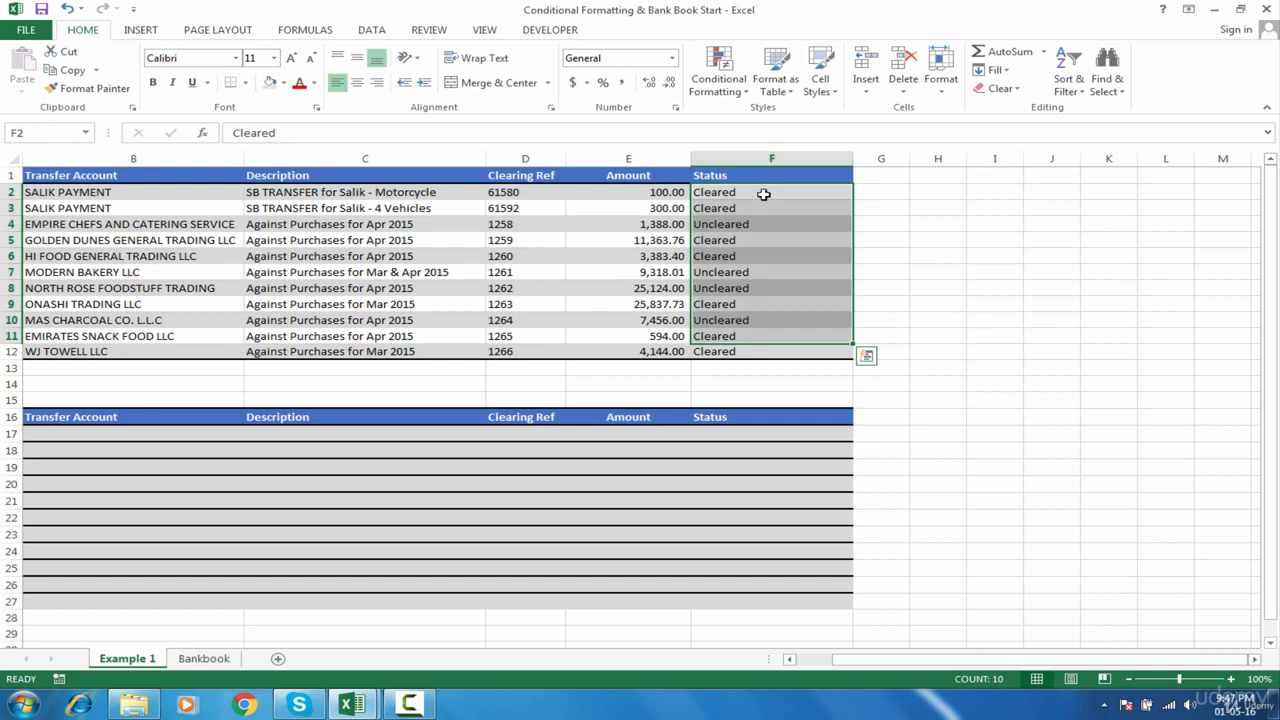
{"action": "left_click_drag", "start_coordinate": [763, 194], "coordinate": [764, 242]}
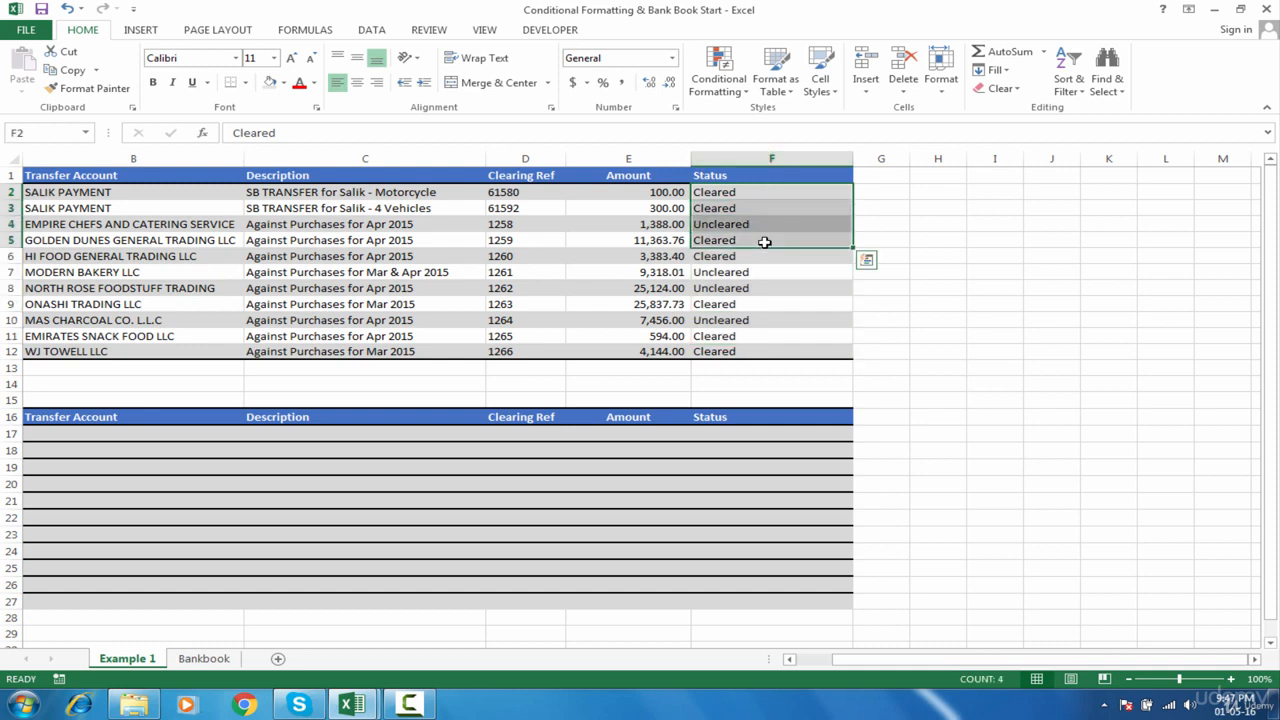
{"action": "left_click", "coordinate": [757, 197]}
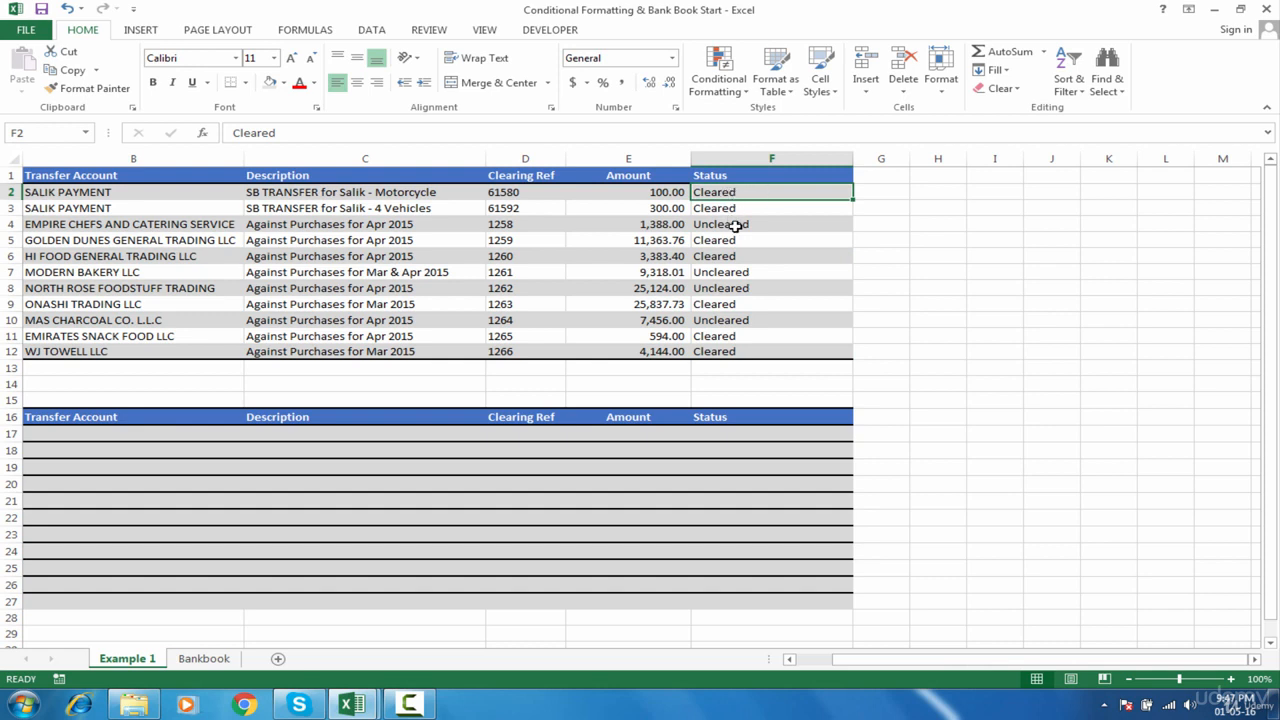
{"action": "left_click", "coordinate": [735, 226]}
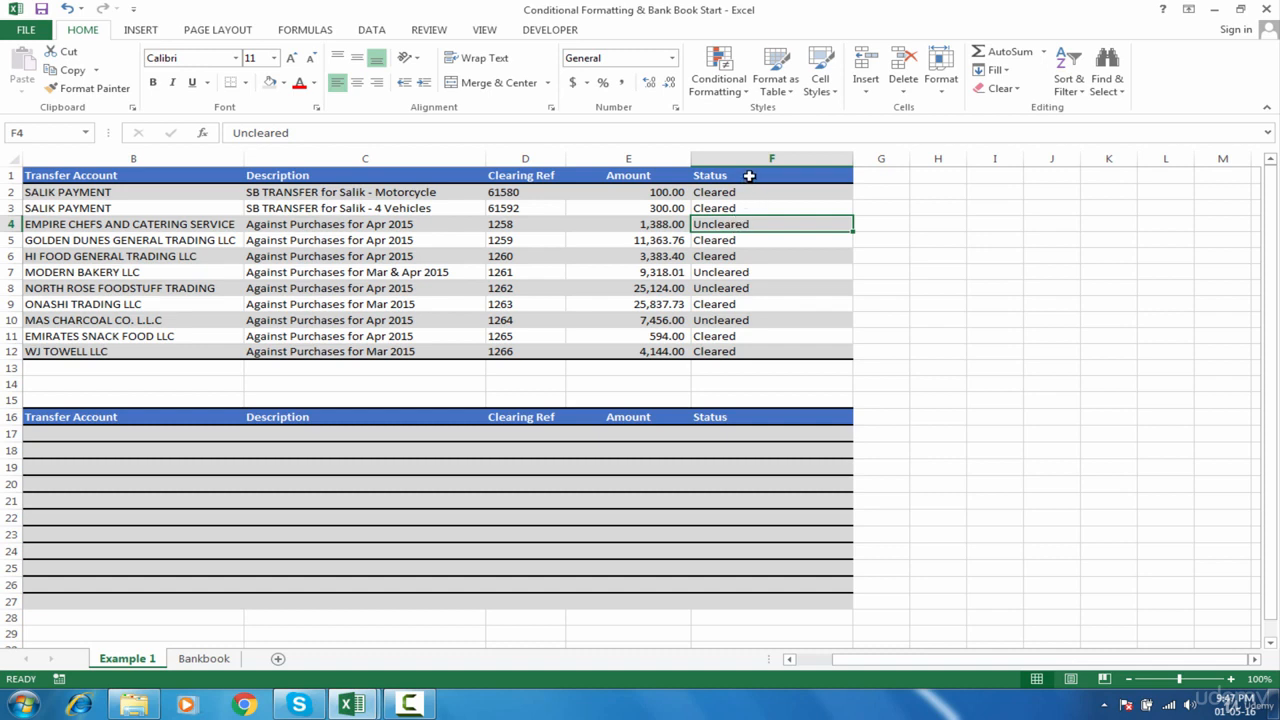
- Add an Equal To highlight rule on F1:F12 that formats "Cleared" cells with Green Fill with Dark Green Text
{"action": "left_click_drag", "start_coordinate": [749, 177], "coordinate": [750, 356]}
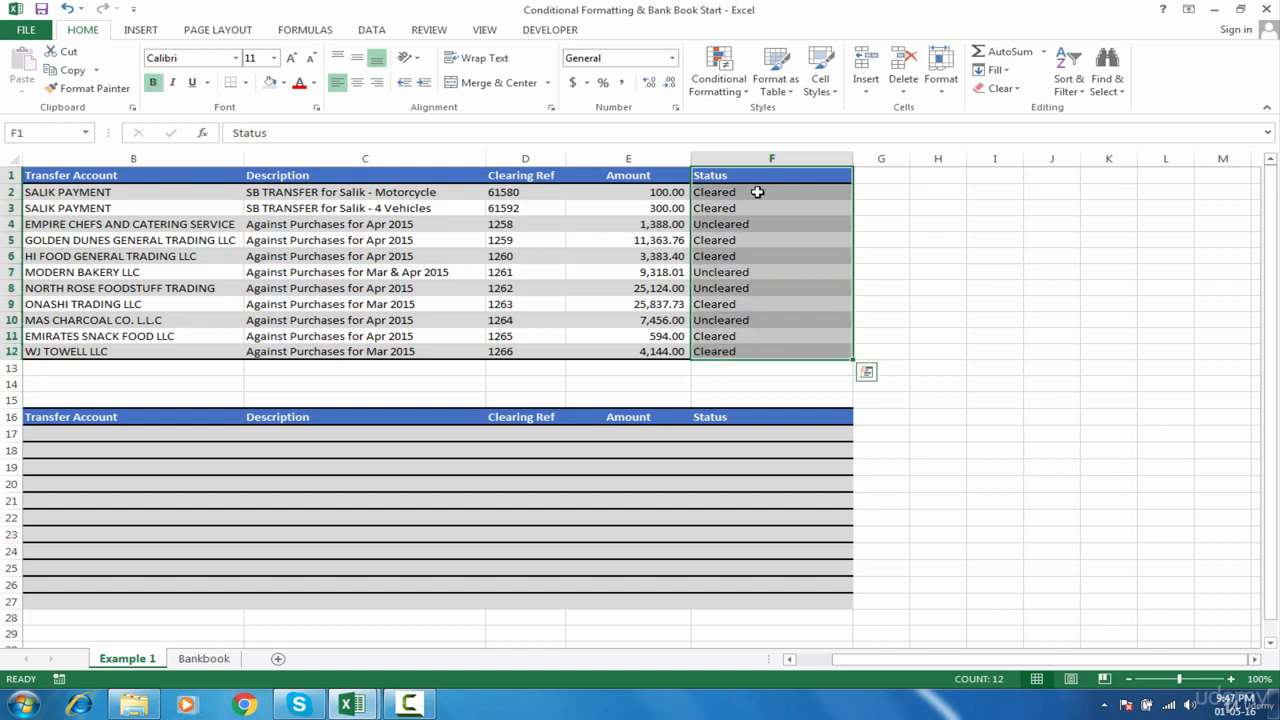
{"action": "left_click", "coordinate": [720, 78]}
{"action": "mouse_move", "coordinate": [763, 115]}
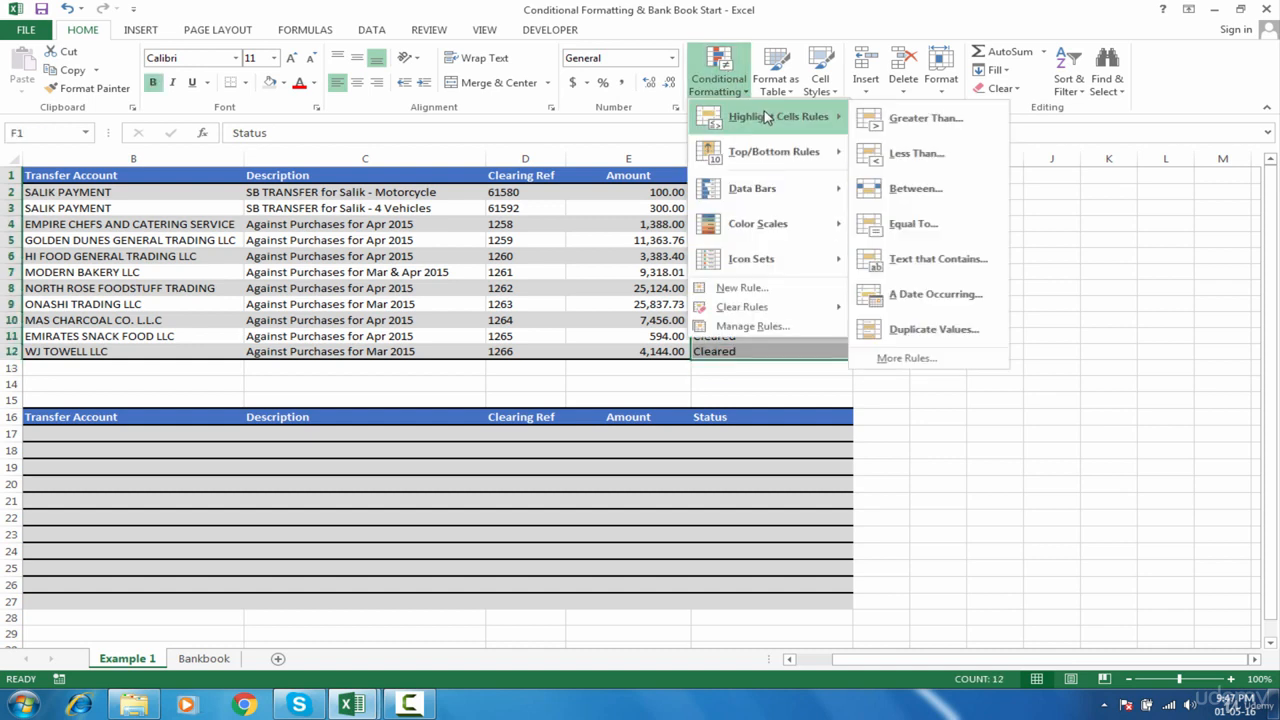
{"action": "left_click", "coordinate": [909, 224]}
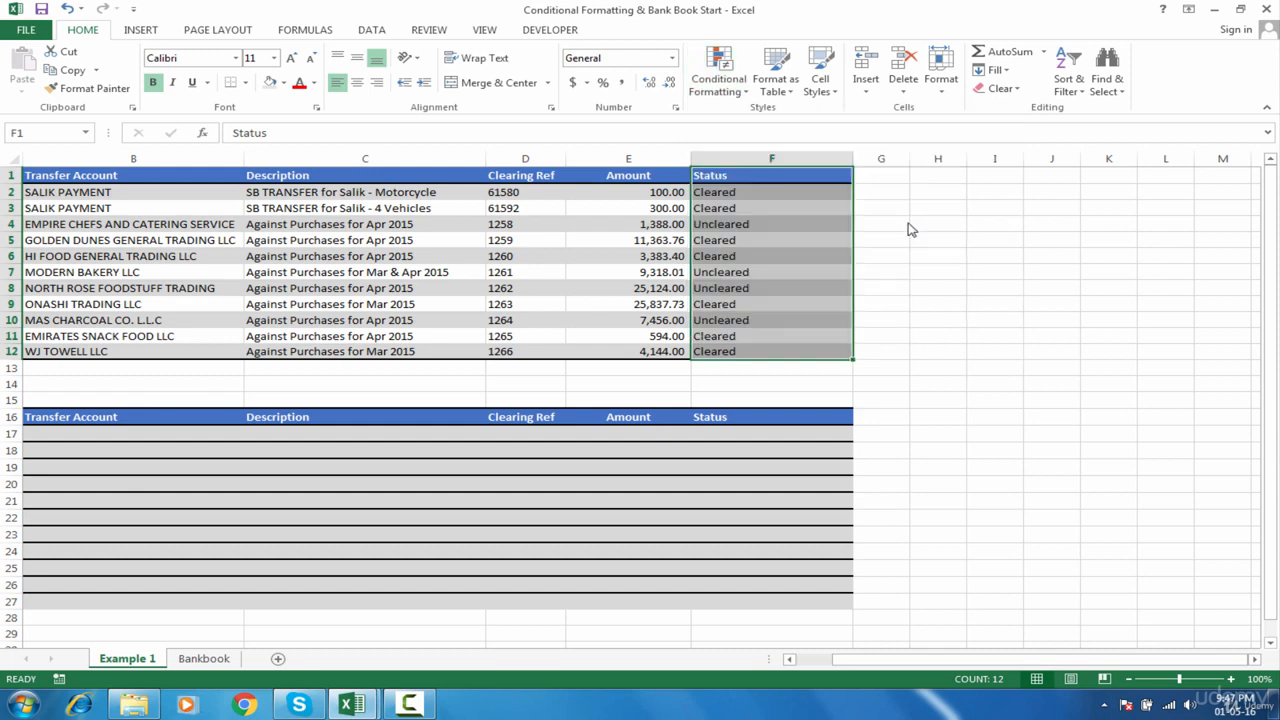
{"action": "type", "text": "Cle"}
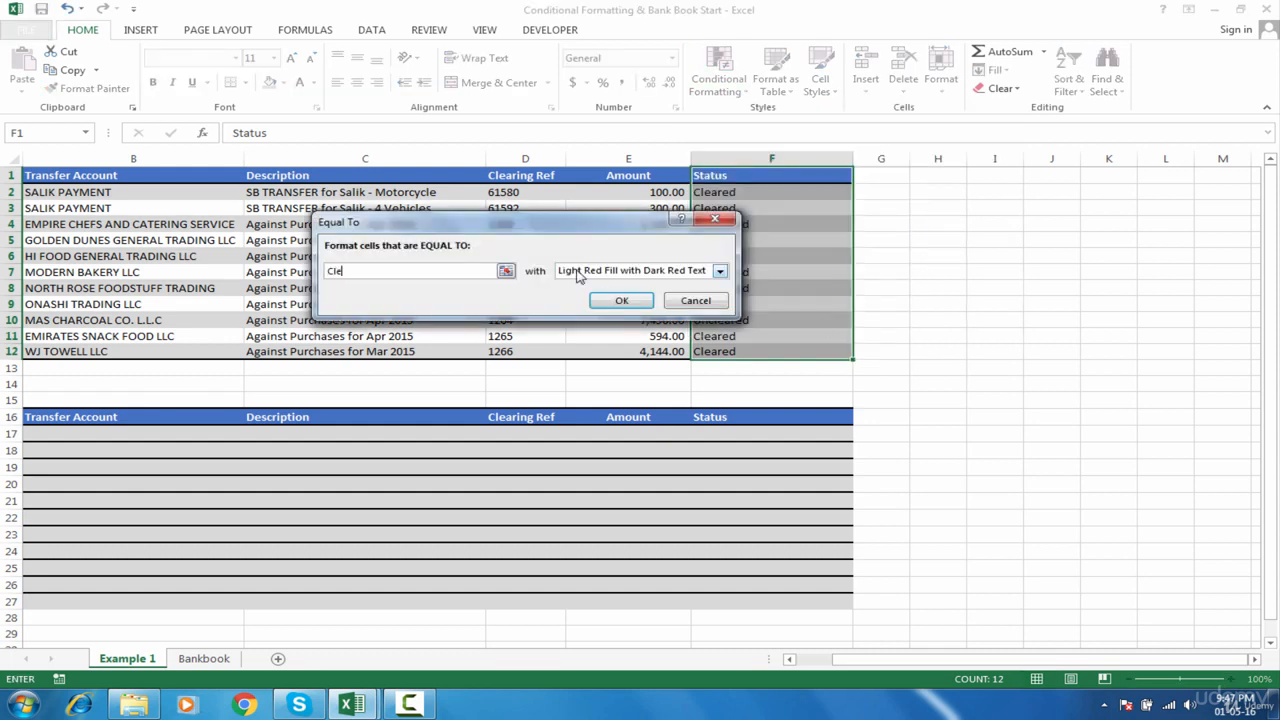
{"action": "type", "text": "ared"}
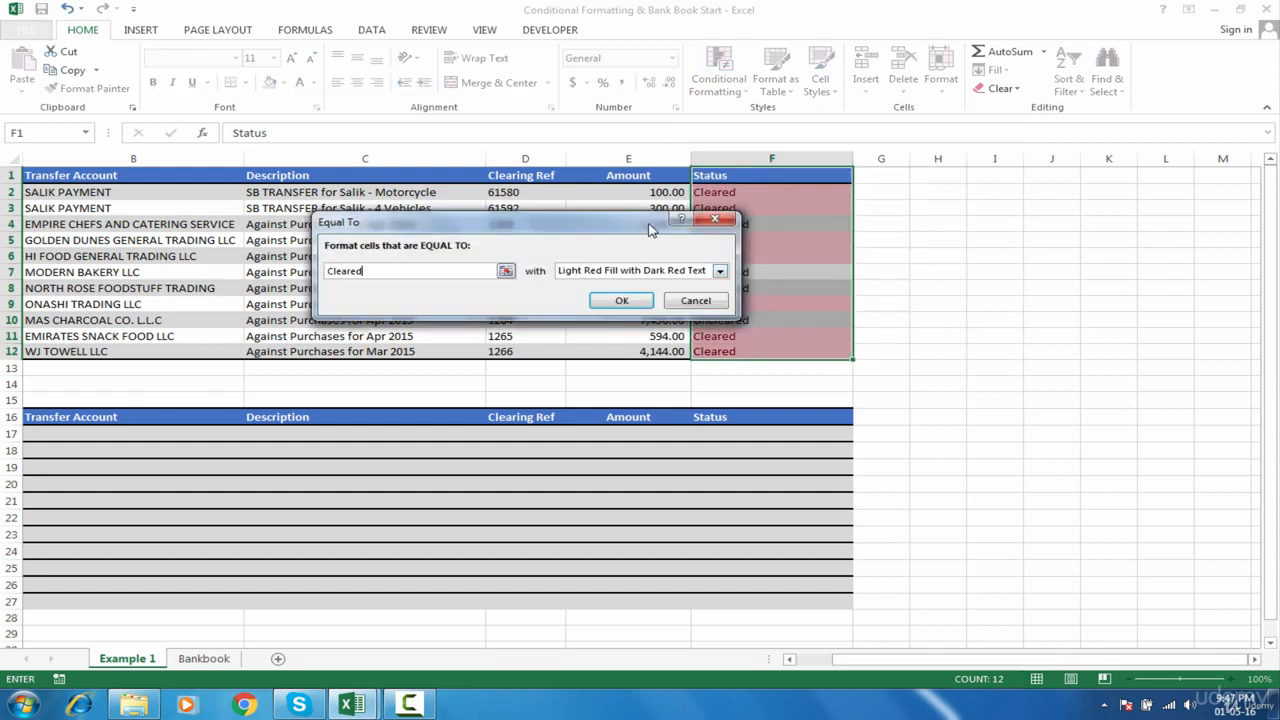
{"action": "left_click_drag", "start_coordinate": [630, 233], "coordinate": [467, 242]}
{"action": "left_click", "coordinate": [557, 280]}
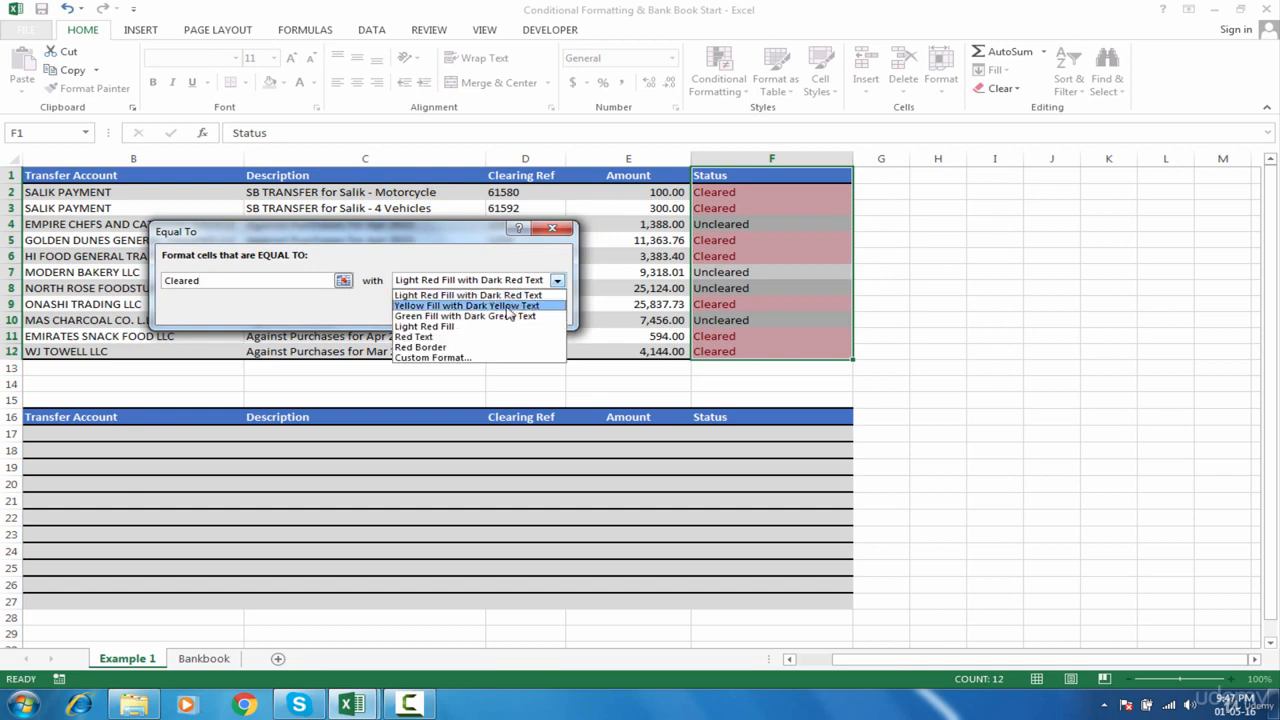
{"action": "left_click", "coordinate": [507, 316]}
{"action": "left_click", "coordinate": [470, 312]}
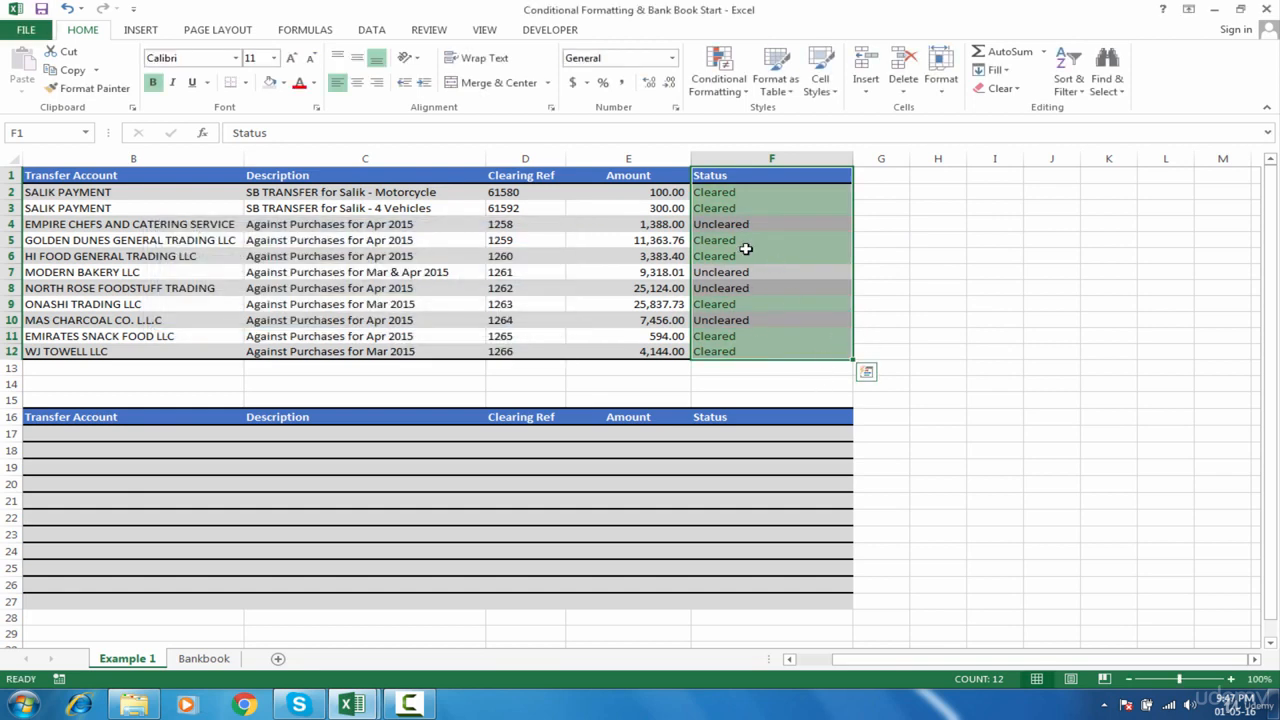
{"action": "left_click", "coordinate": [751, 193]}
{"action": "key", "text": "ctrl+shift+Left"}
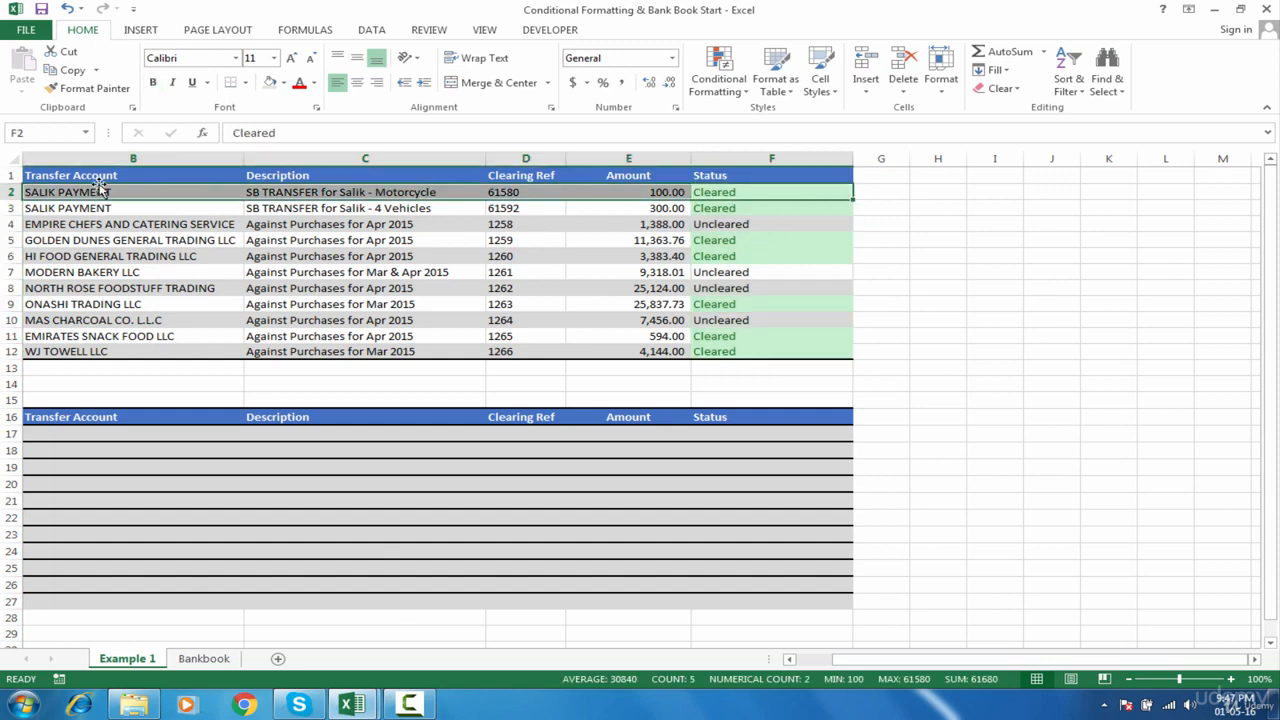
{"action": "key", "text": "ctrl+shift+Right"}
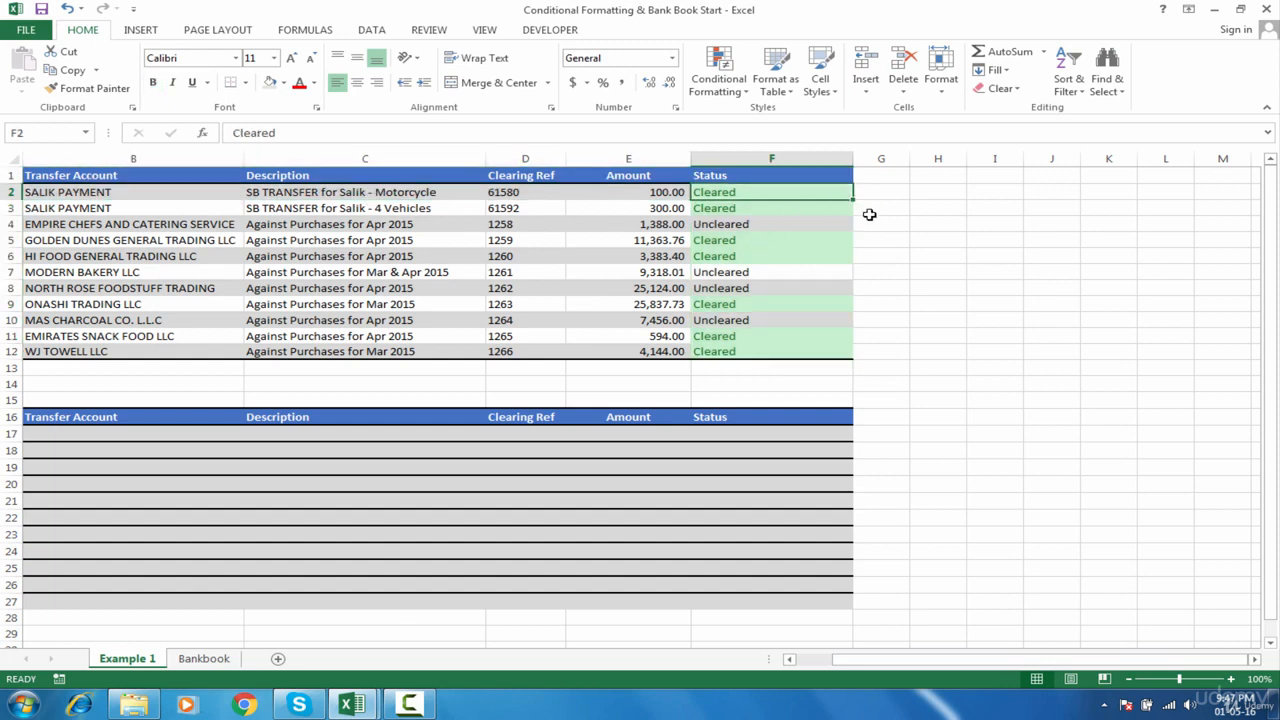
- Clear the conditional formatting rules from the whole Status column F
{"action": "left_click", "coordinate": [758, 150]}
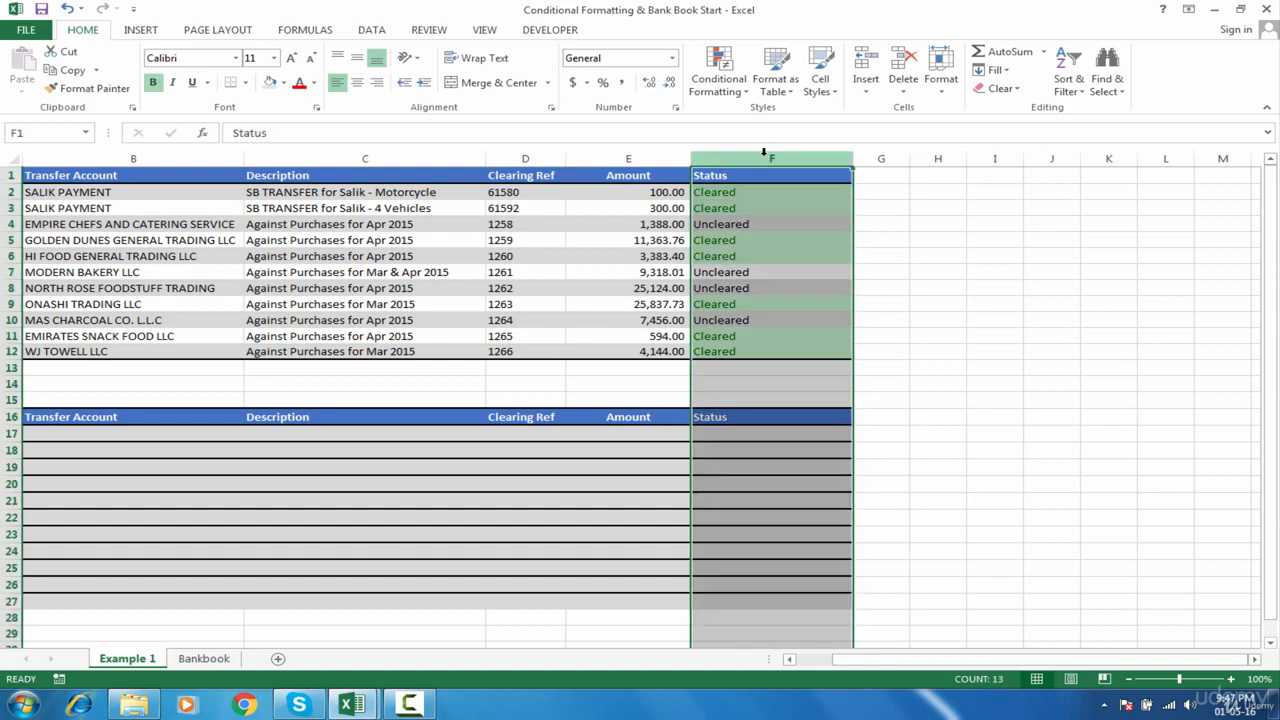
{"action": "left_click", "coordinate": [725, 85]}
{"action": "mouse_move", "coordinate": [777, 309]}
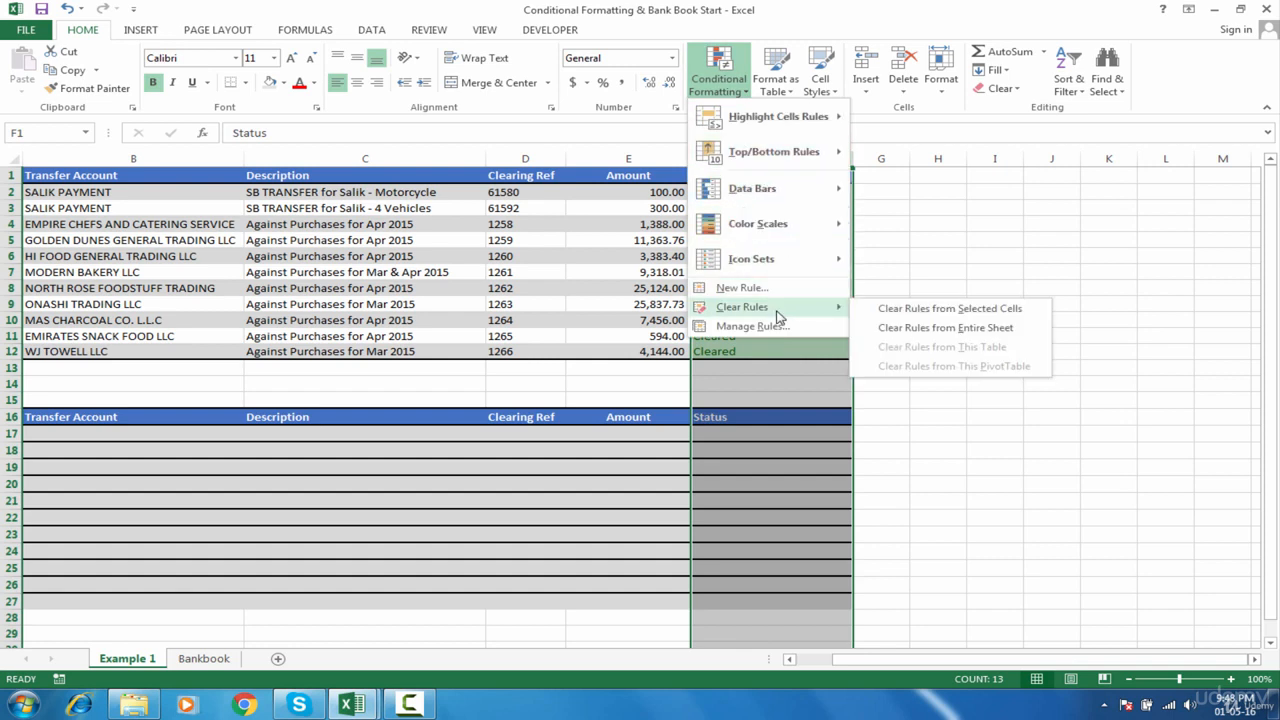
{"action": "left_click", "coordinate": [890, 312]}
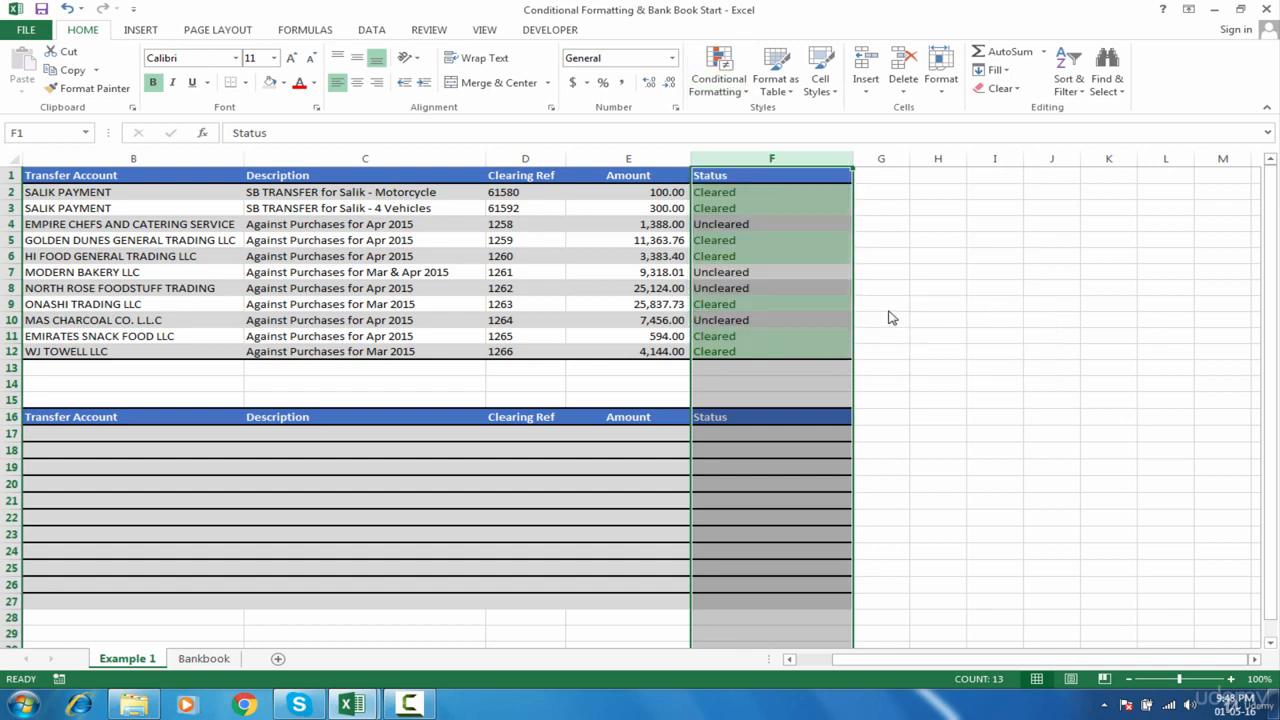
{"action": "left_click", "coordinate": [803, 287]}
{"action": "left_click", "coordinate": [815, 433]}
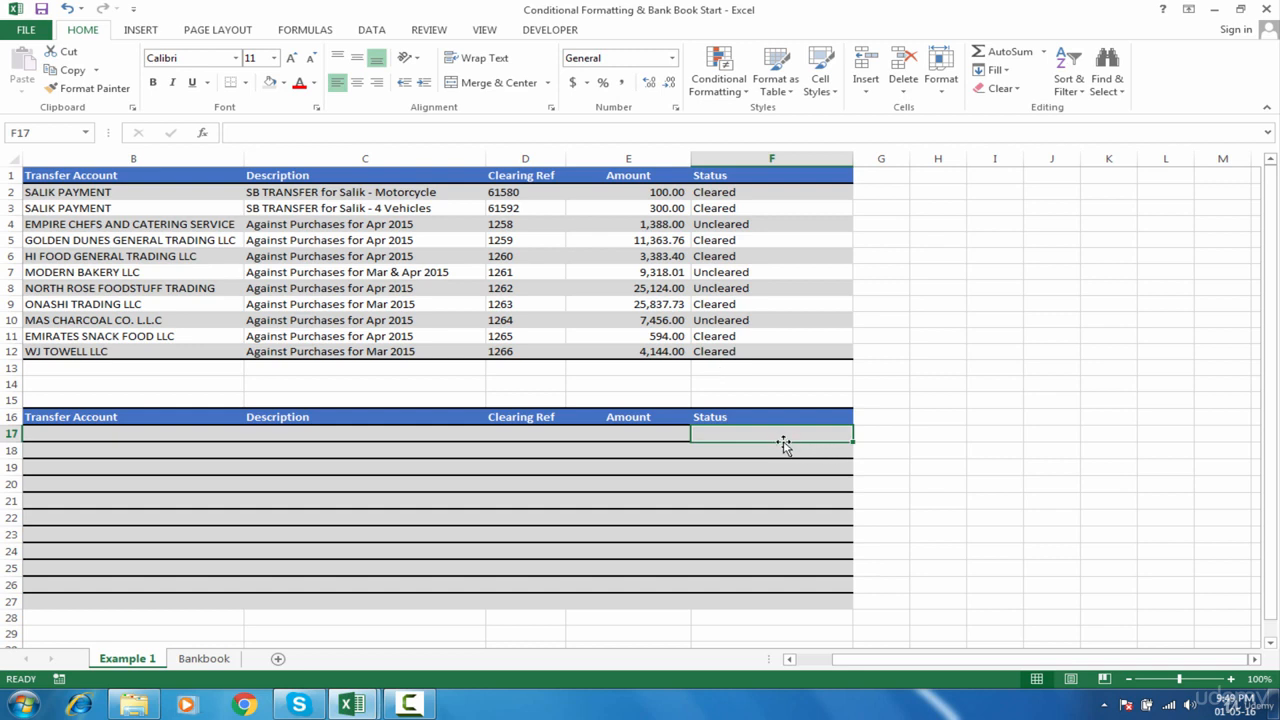
- Enter the logical test =F2="Cleared" in cell H2
{"action": "left_click", "coordinate": [940, 192]}
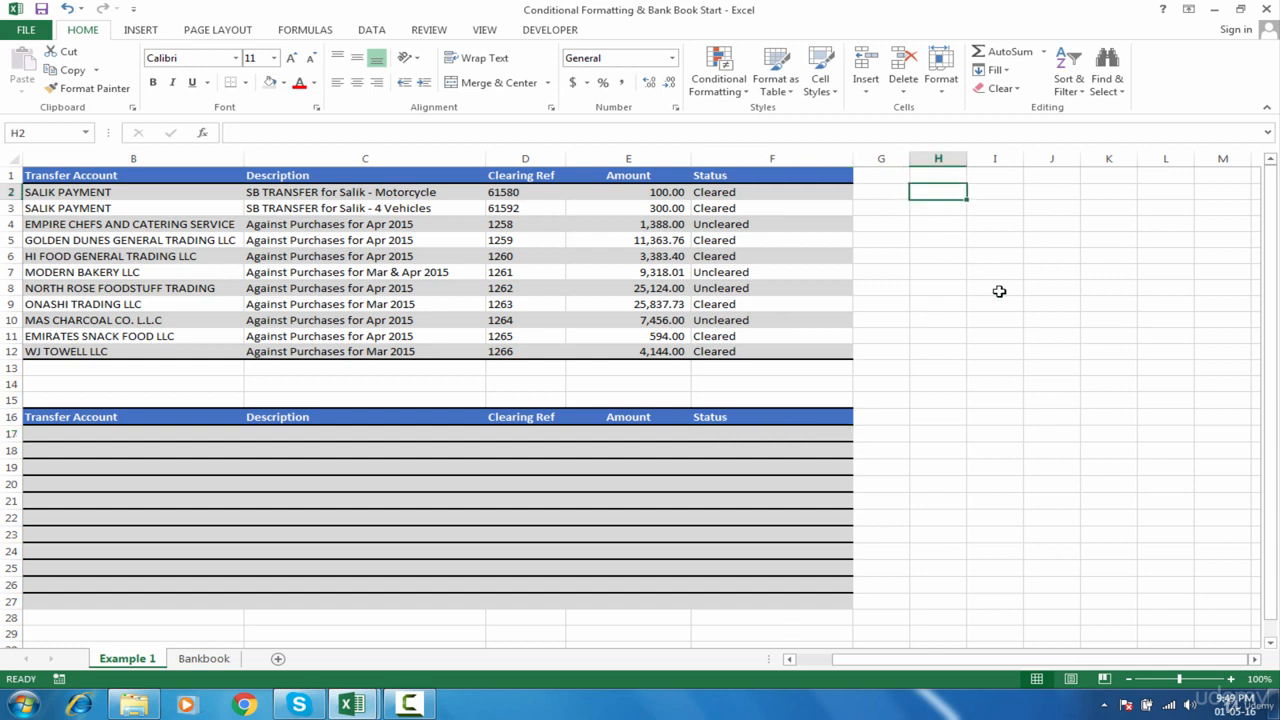
{"action": "type", "text": "="}
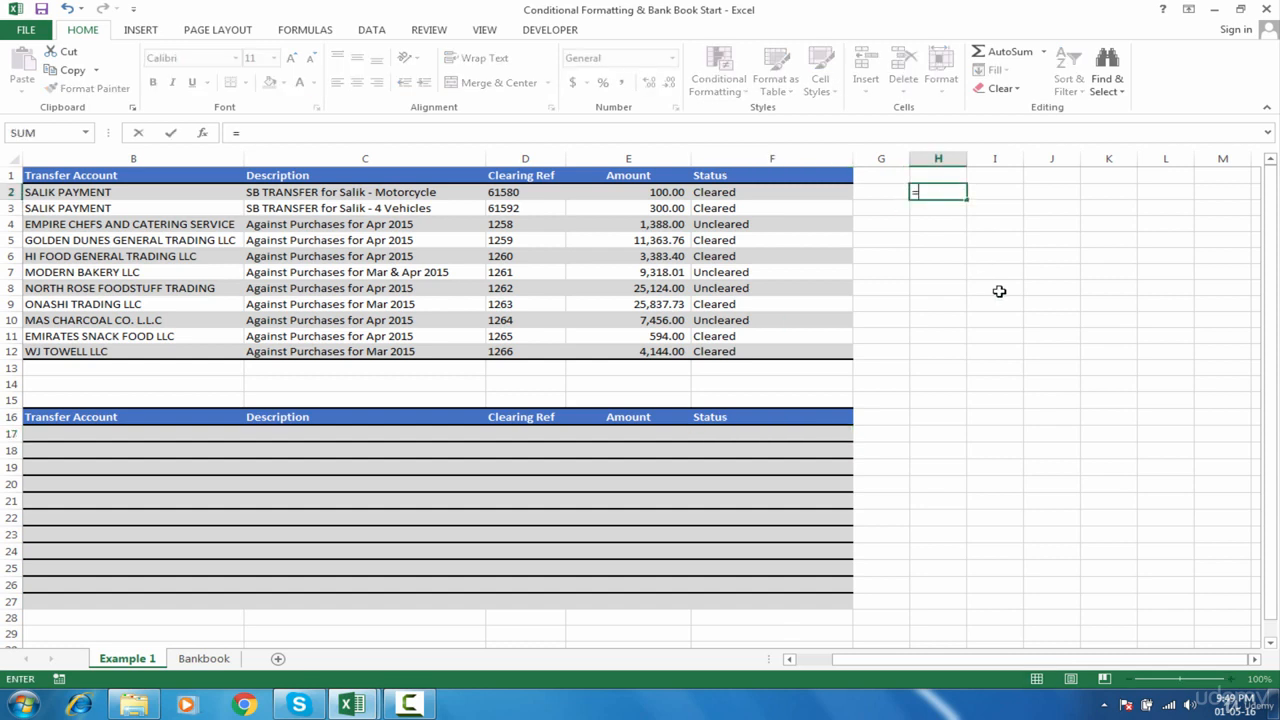
{"action": "left_click", "coordinate": [790, 192]}
{"action": "type", "text": "=\""}
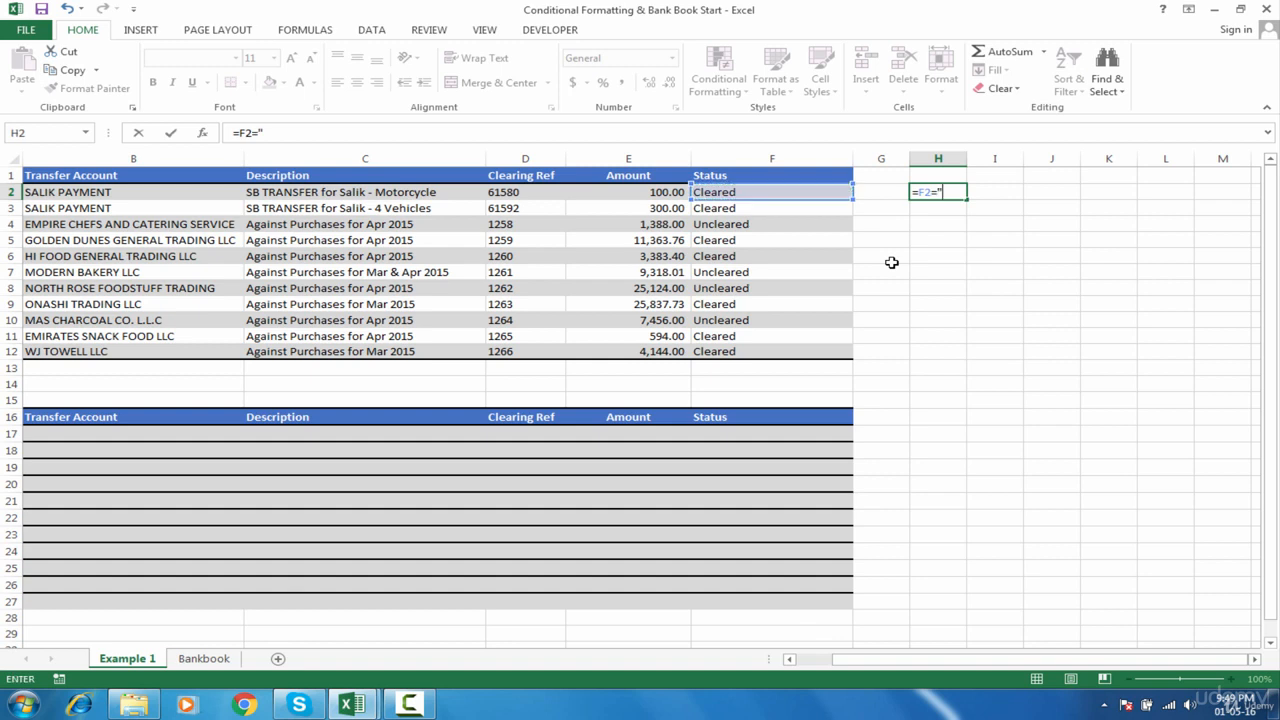
{"action": "type", "text": "Cleared"}
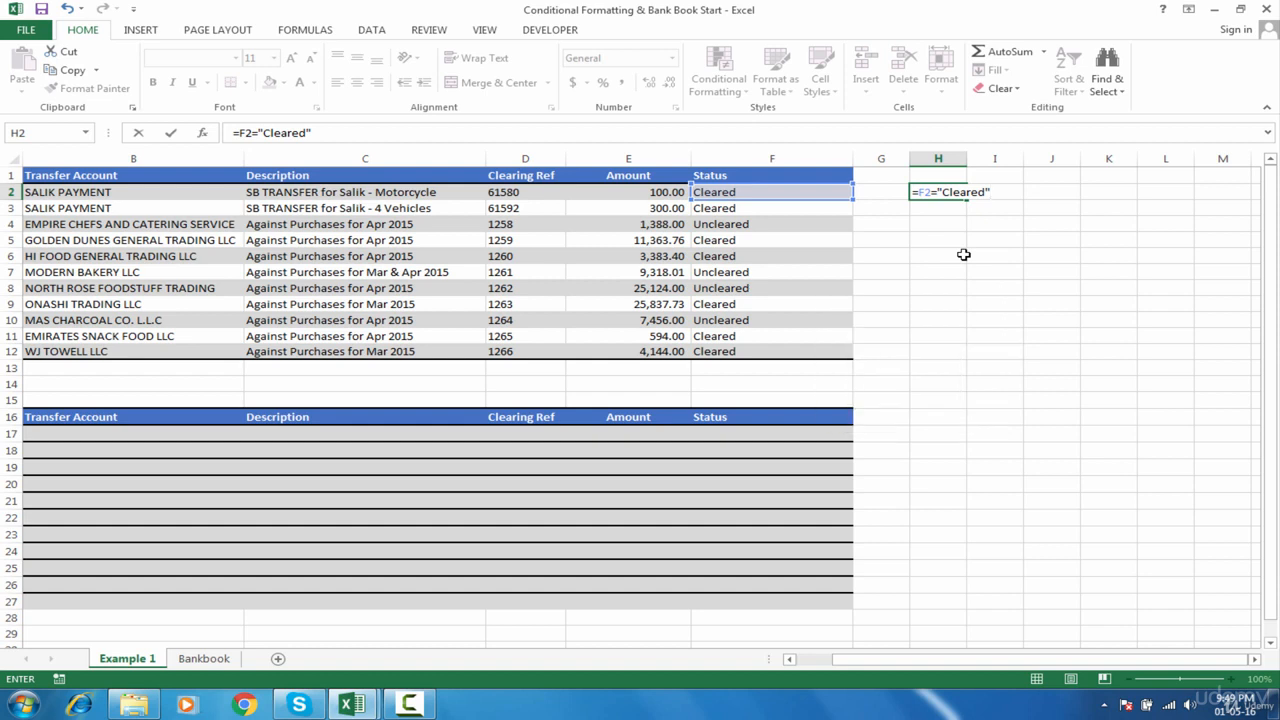
{"action": "key", "text": "Return"}
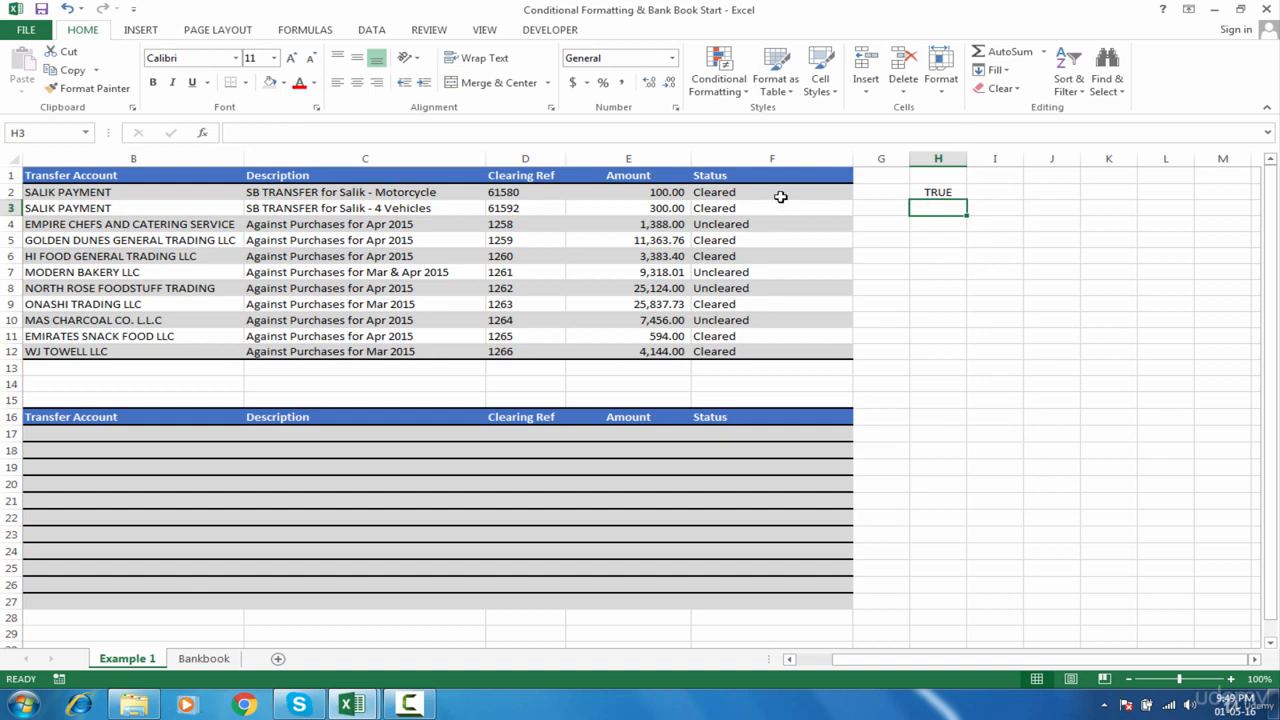
- Examine the parts of the logical test in H2 alongside the Status column cells it refers to
{"action": "double_click", "coordinate": [940, 192]}
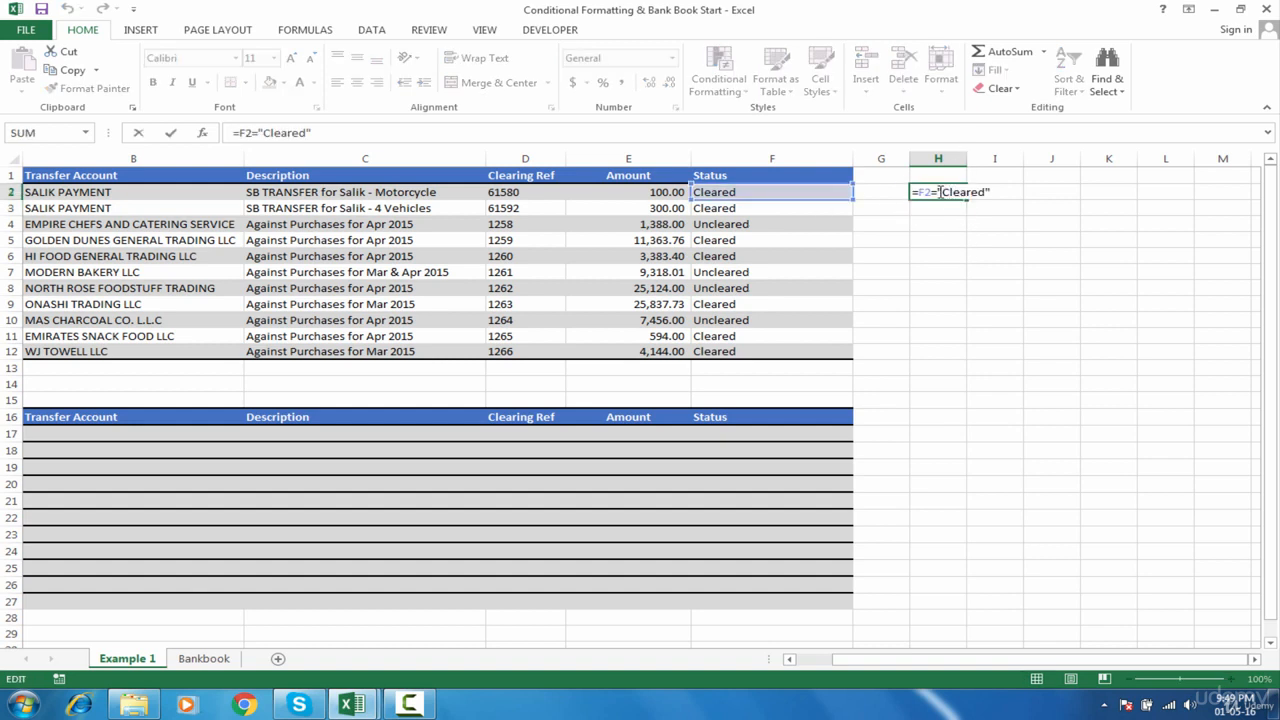
{"action": "left_click_drag", "start_coordinate": [940, 192], "coordinate": [985, 192]}
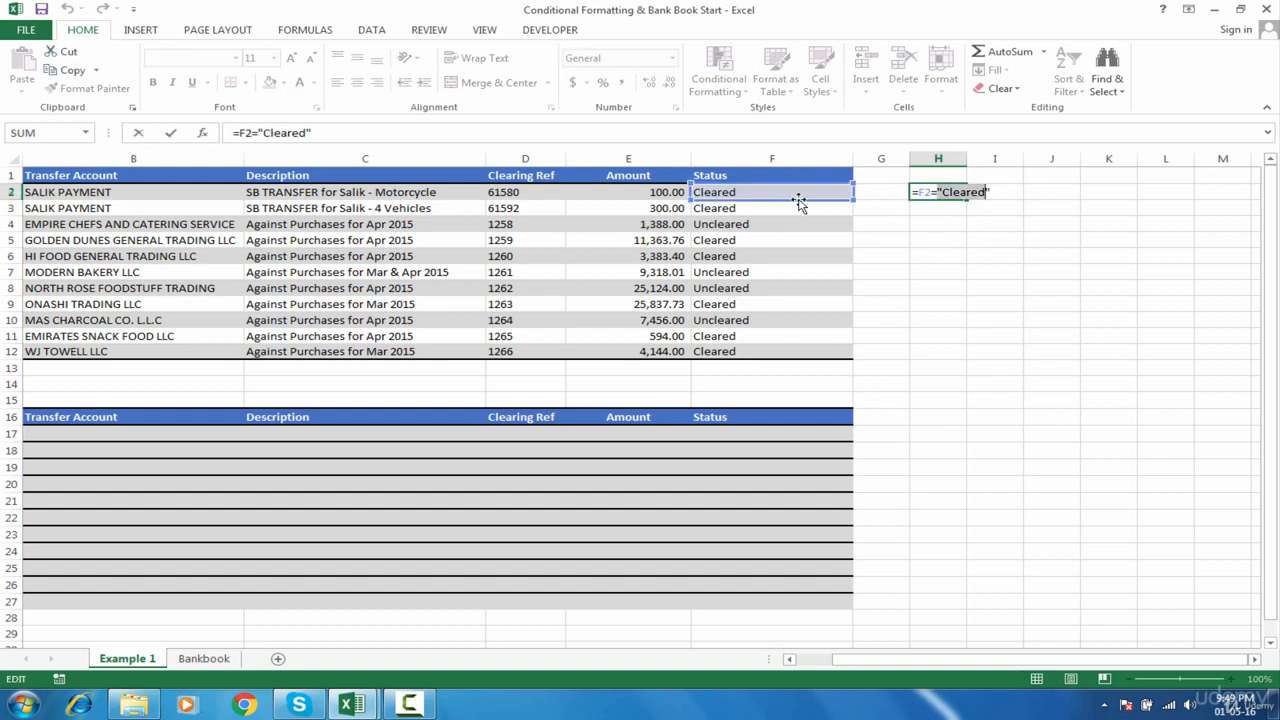
{"action": "left_click", "coordinate": [923, 193]}
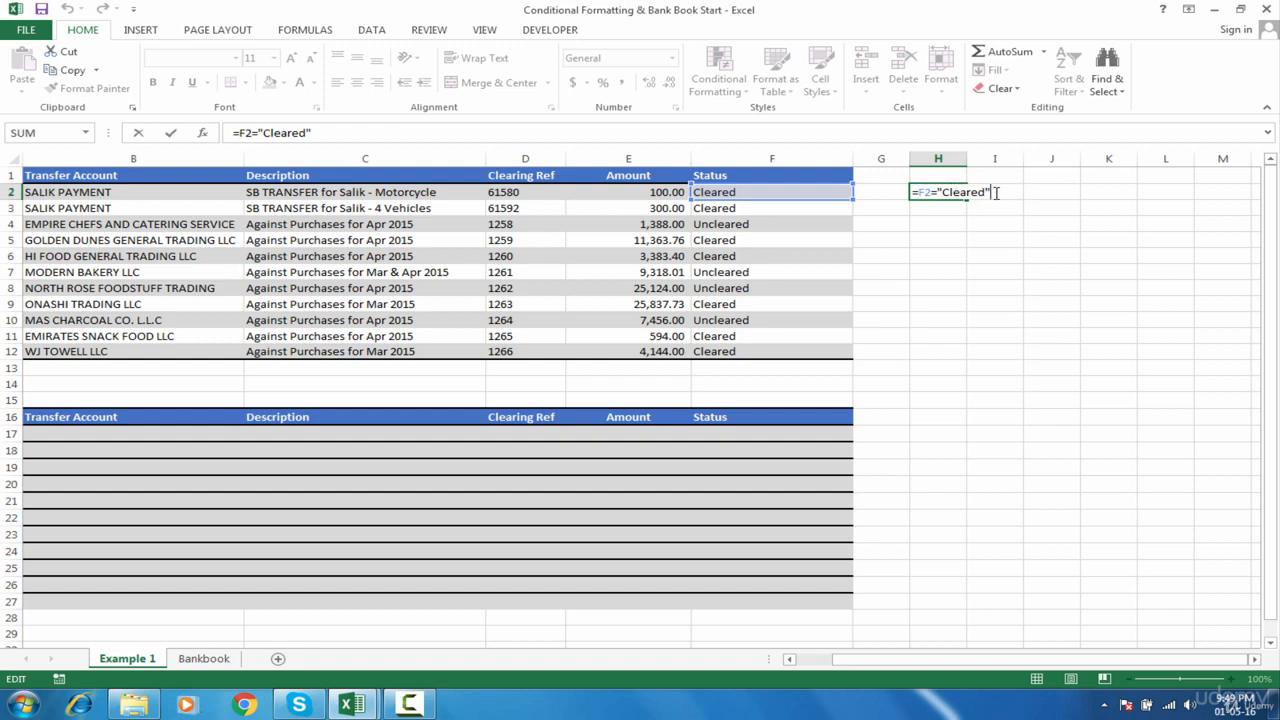
{"action": "key", "text": "Return"}
{"action": "left_click", "coordinate": [943, 192]}
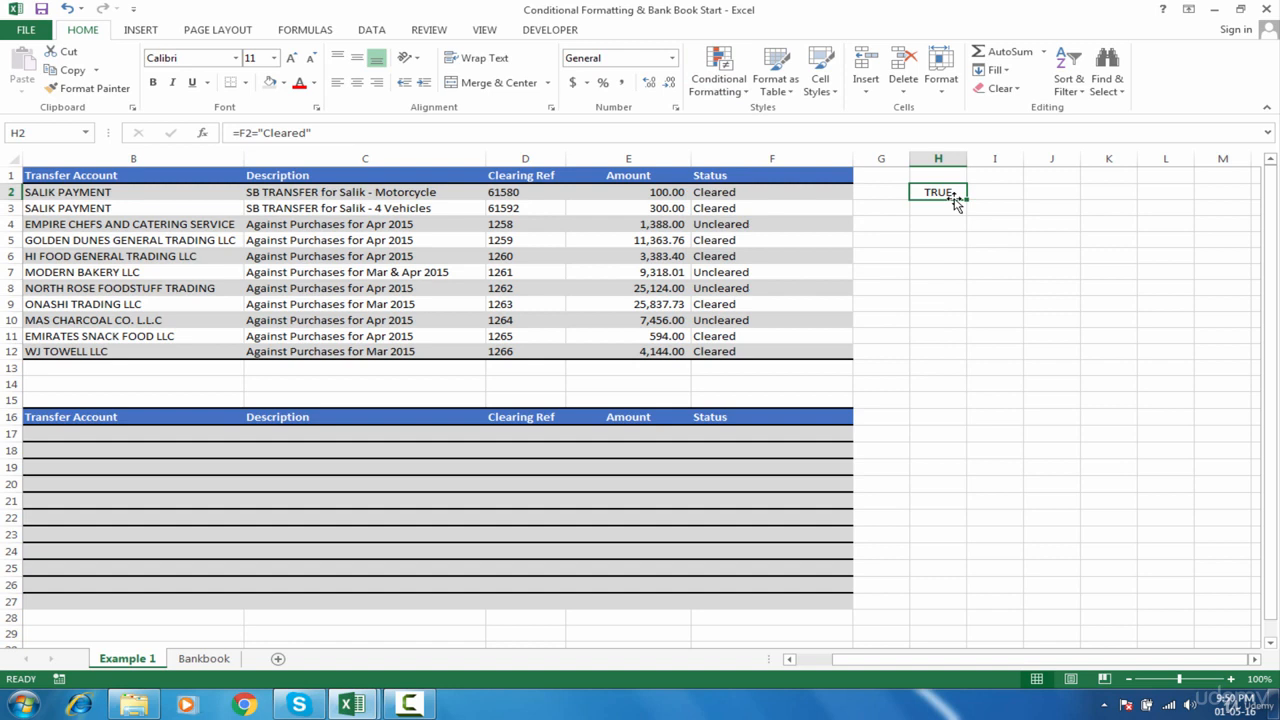
{"action": "left_click_drag", "start_coordinate": [829, 194], "coordinate": [828, 340]}
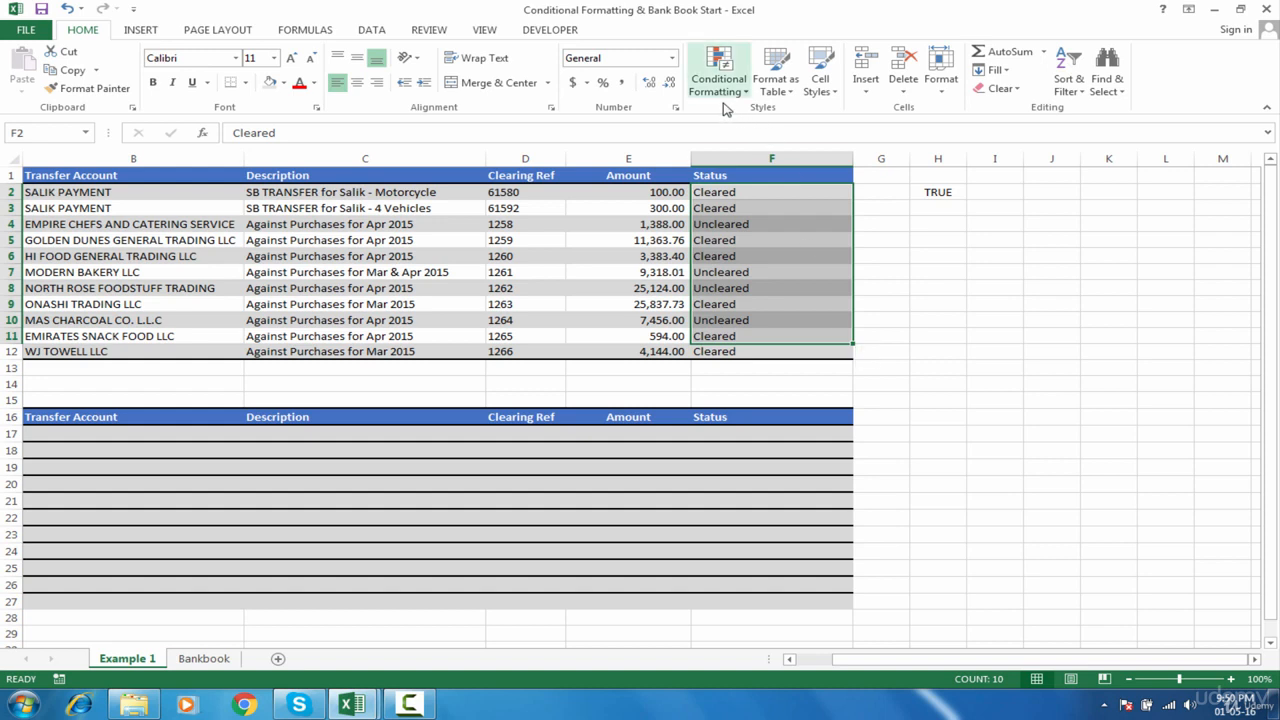
{"action": "left_click", "coordinate": [945, 194]}
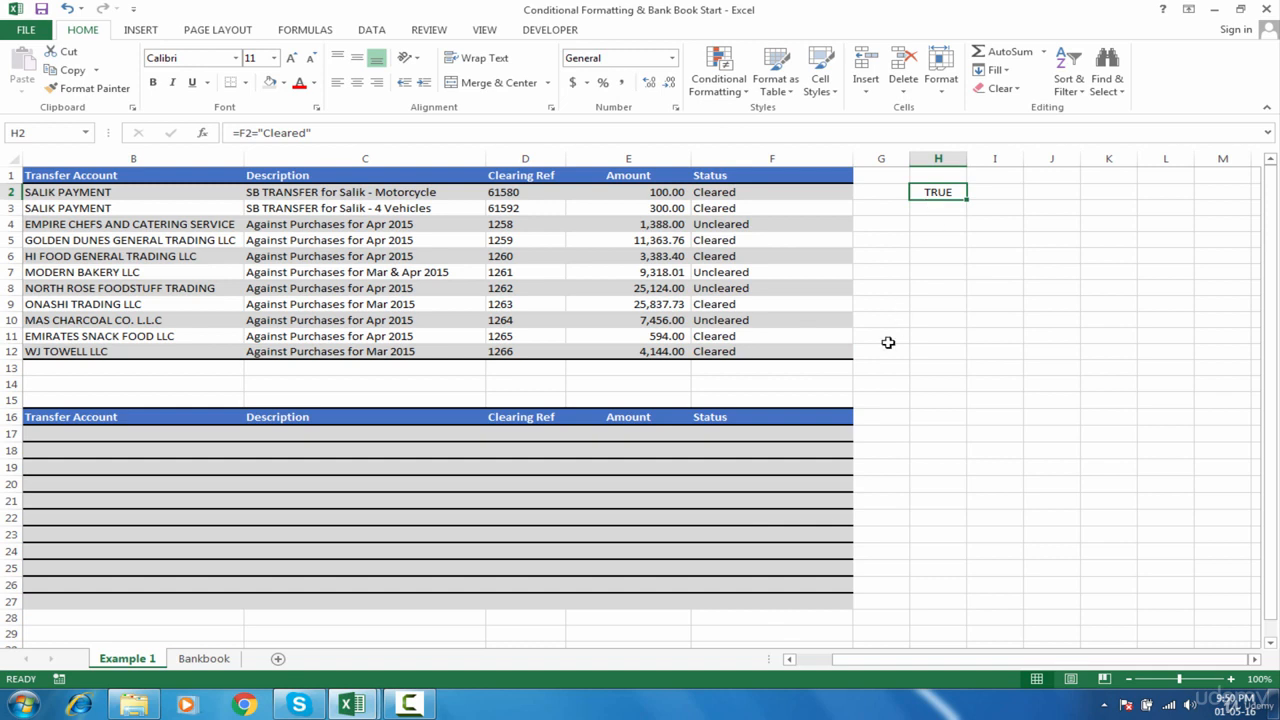
{"action": "left_click", "coordinate": [790, 434]}
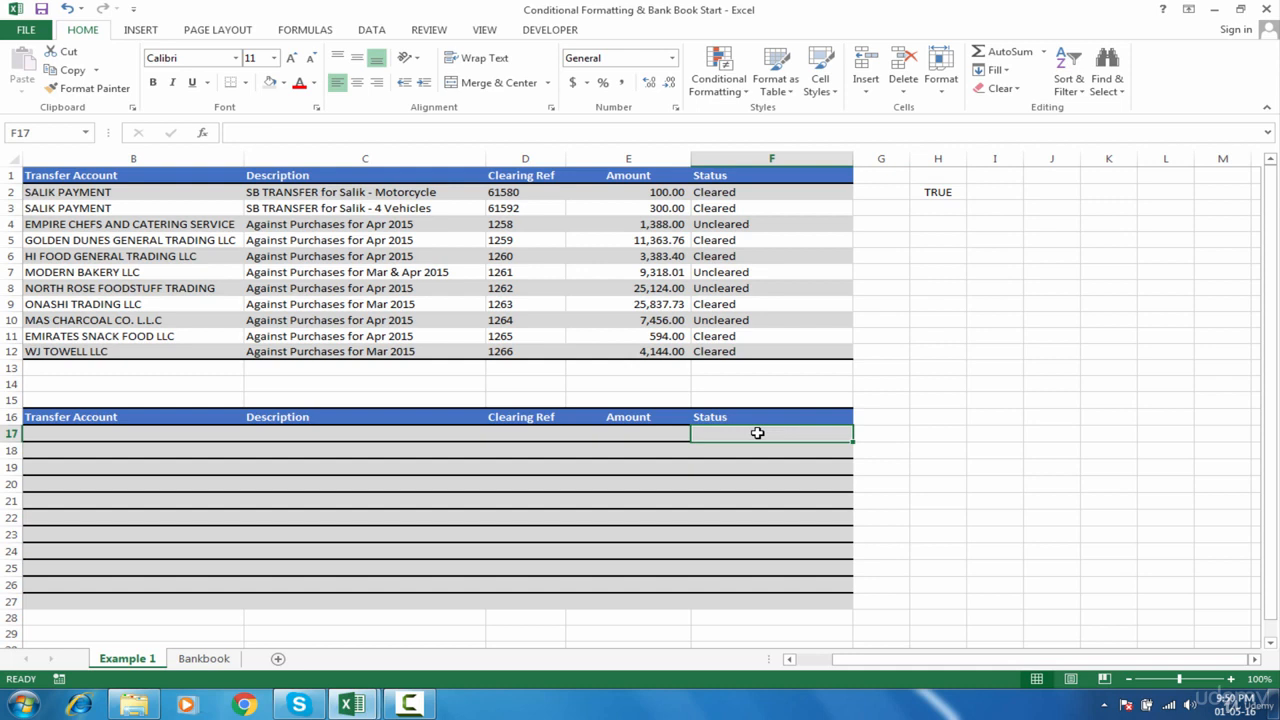
{"action": "left_click_drag", "start_coordinate": [716, 191], "coordinate": [90, 194]}
{"action": "left_click", "coordinate": [114, 433]}
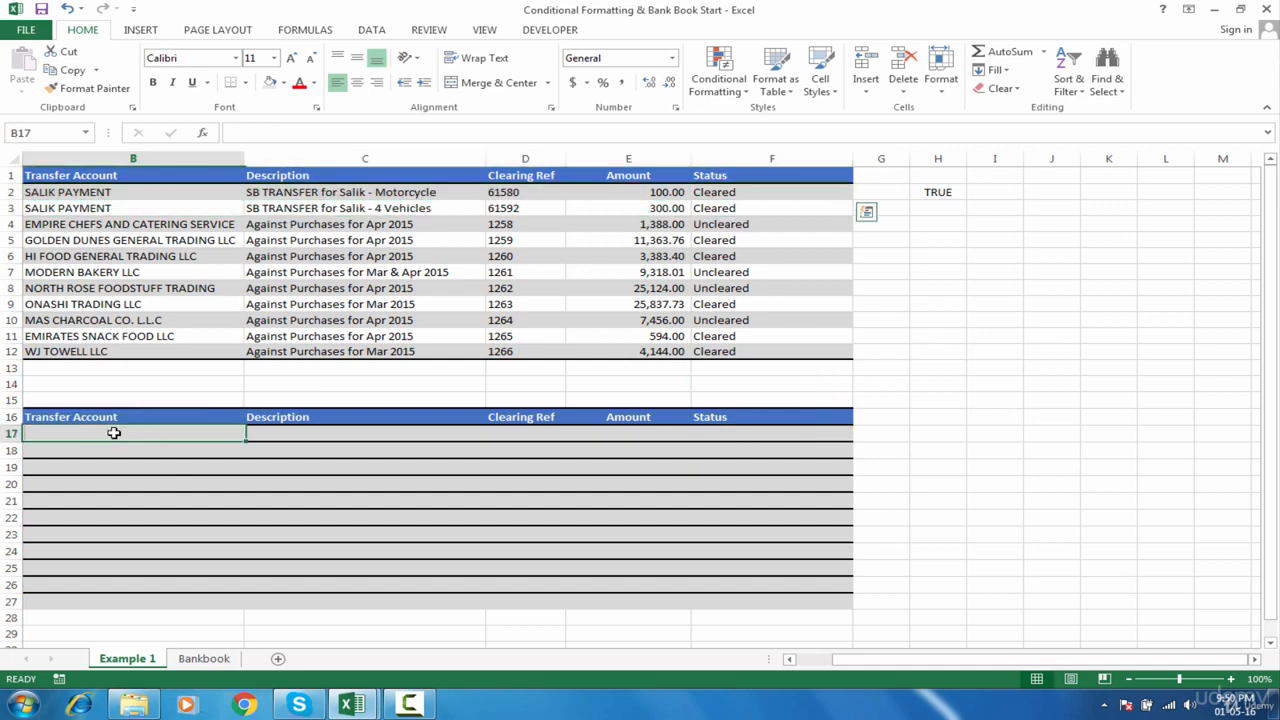
{"action": "left_click_drag", "start_coordinate": [114, 433], "coordinate": [775, 431]}
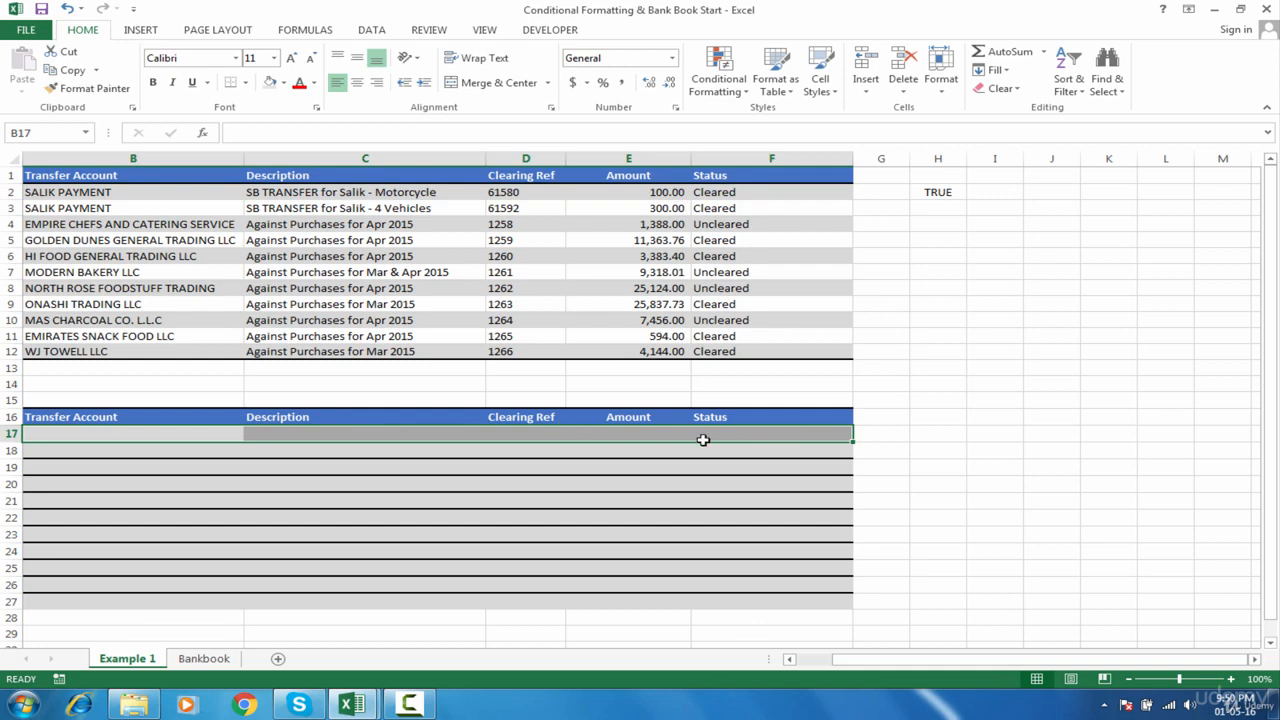
- Enter the logical test =F2="Cleared" in F17, the first Status cell of the blank table copy
{"action": "left_click", "coordinate": [739, 433]}
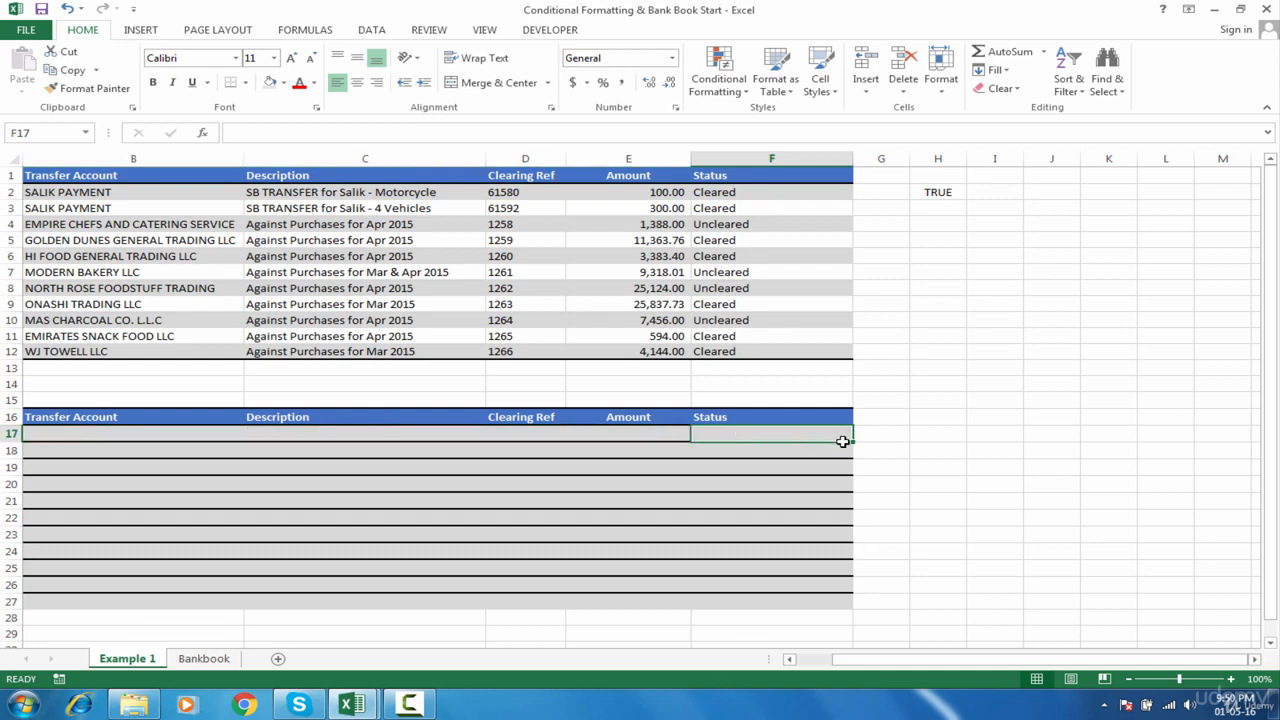
{"action": "type", "text": "="}
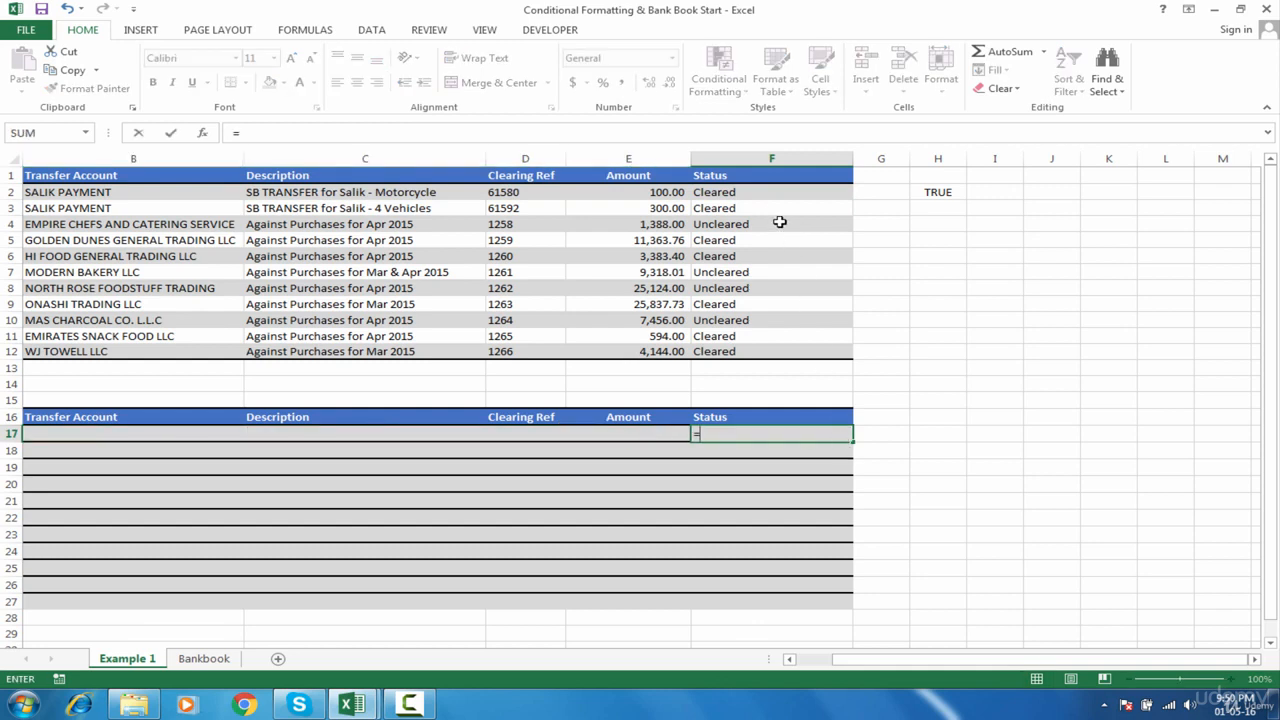
{"action": "left_click", "coordinate": [764, 194]}
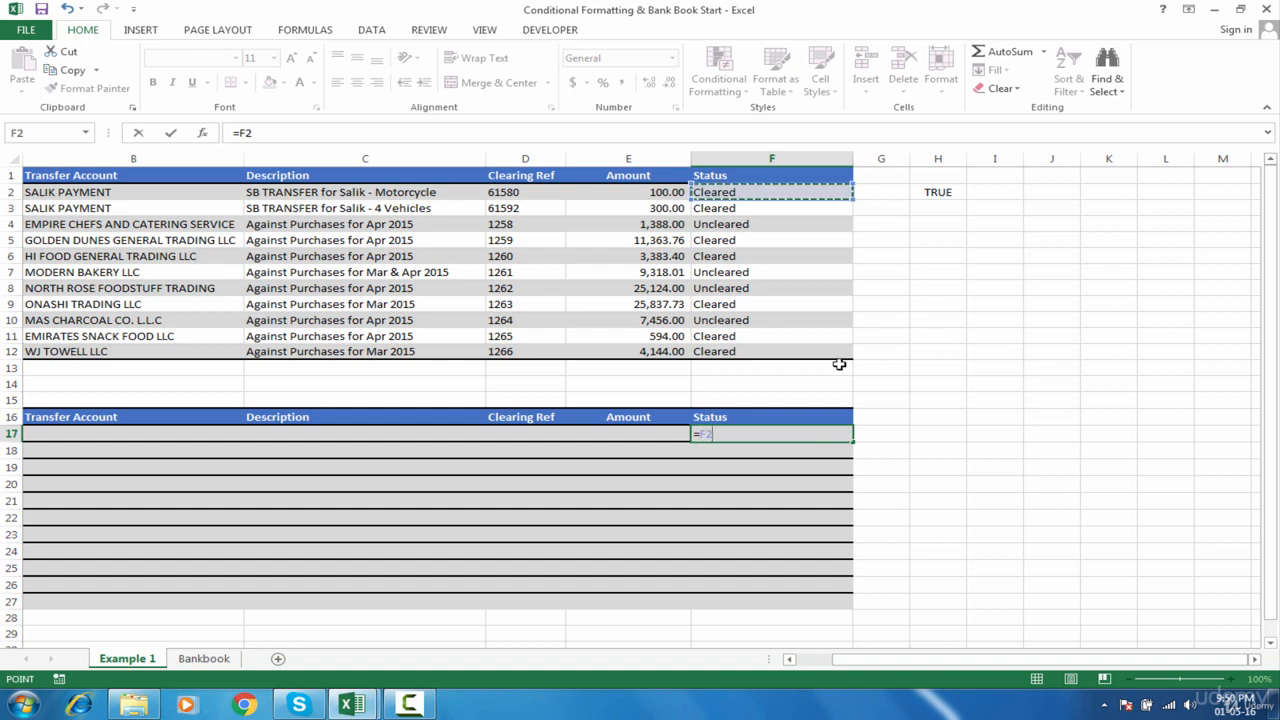
{"action": "type", "text": "=\"C"}
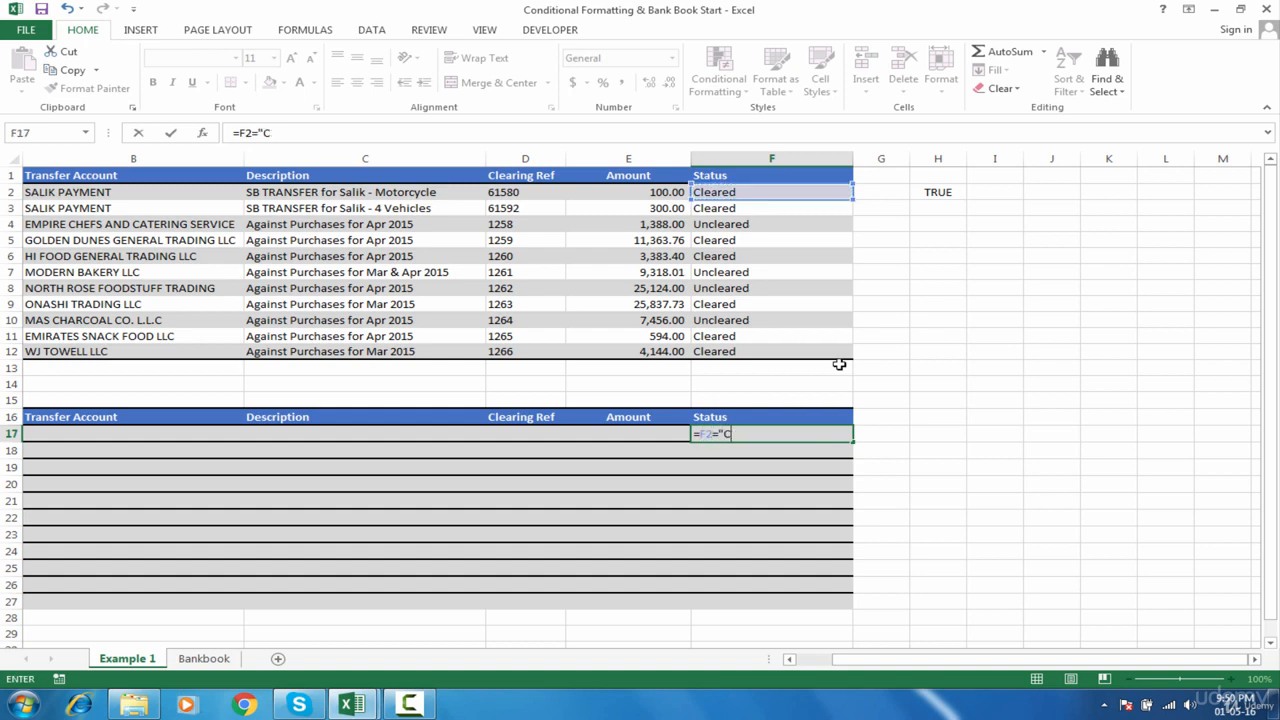
{"action": "type", "text": "leared\""}
{"action": "key", "text": "Return"}
- Fill the F17 test across row 17 to B17 and check the cell references in the copied formulas
{"action": "left_click", "coordinate": [817, 434]}
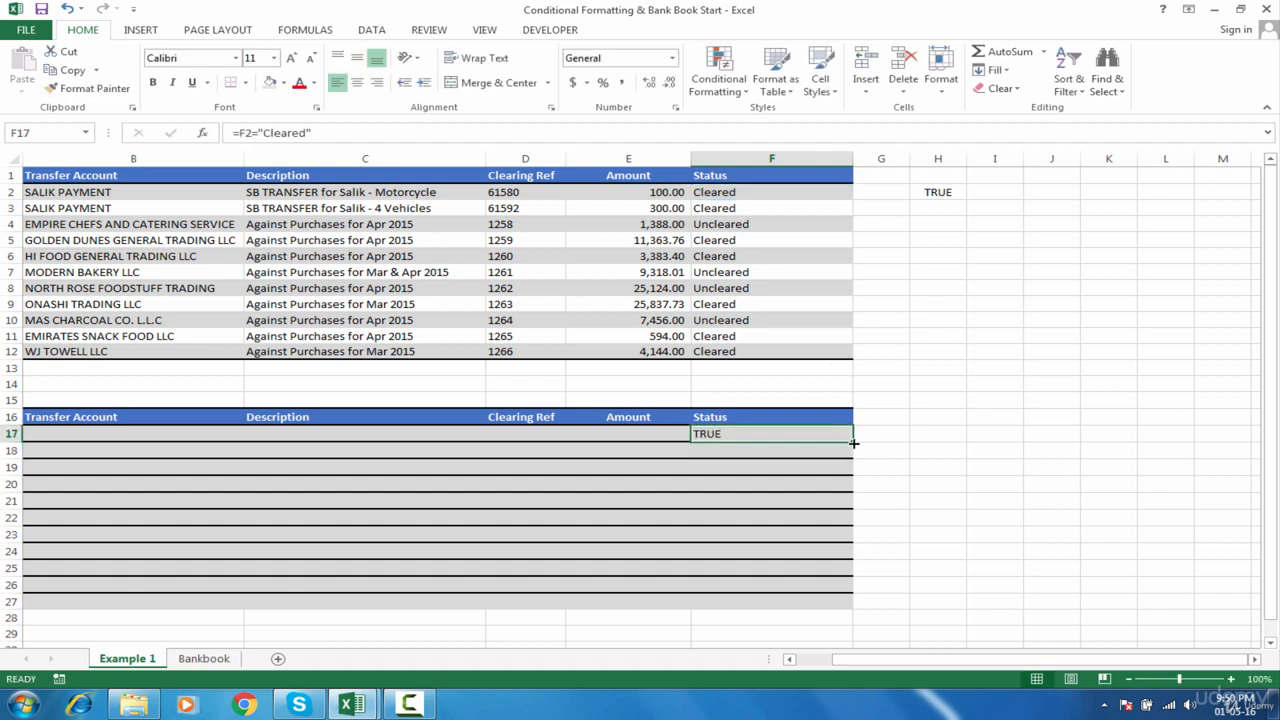
{"action": "left_click_drag", "start_coordinate": [853, 442], "coordinate": [66, 432]}
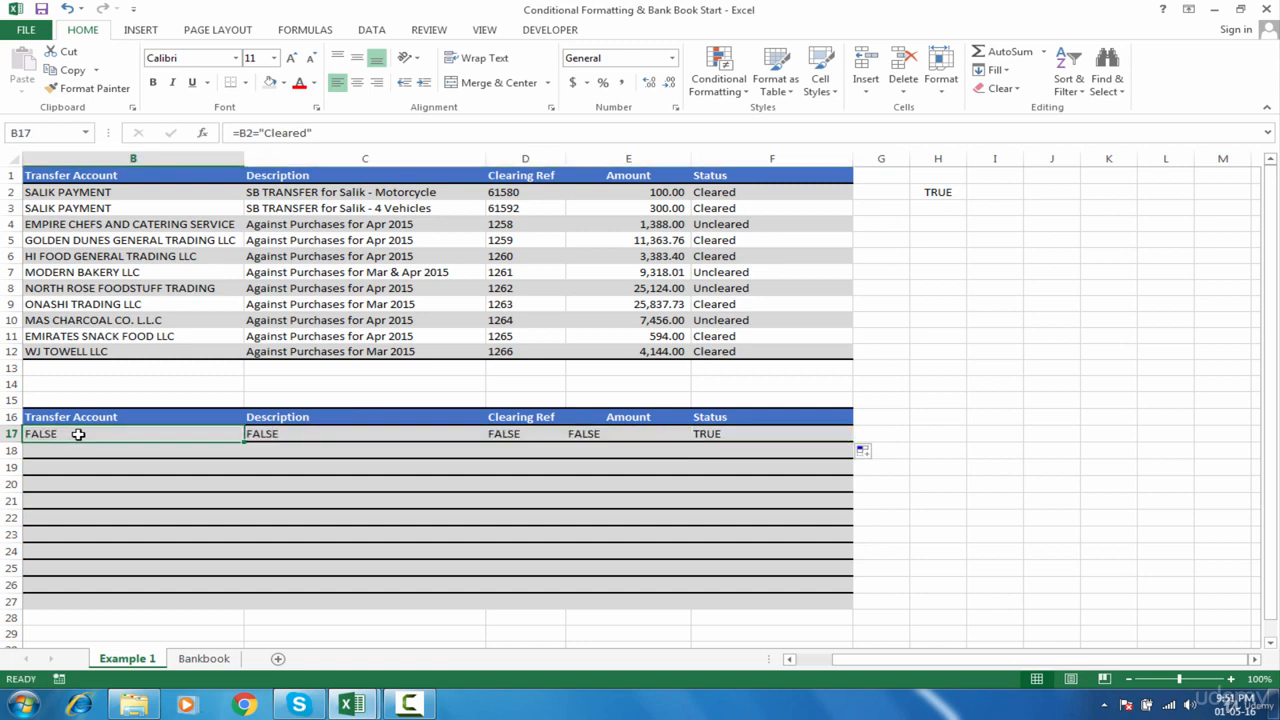
{"action": "left_click", "coordinate": [330, 434]}
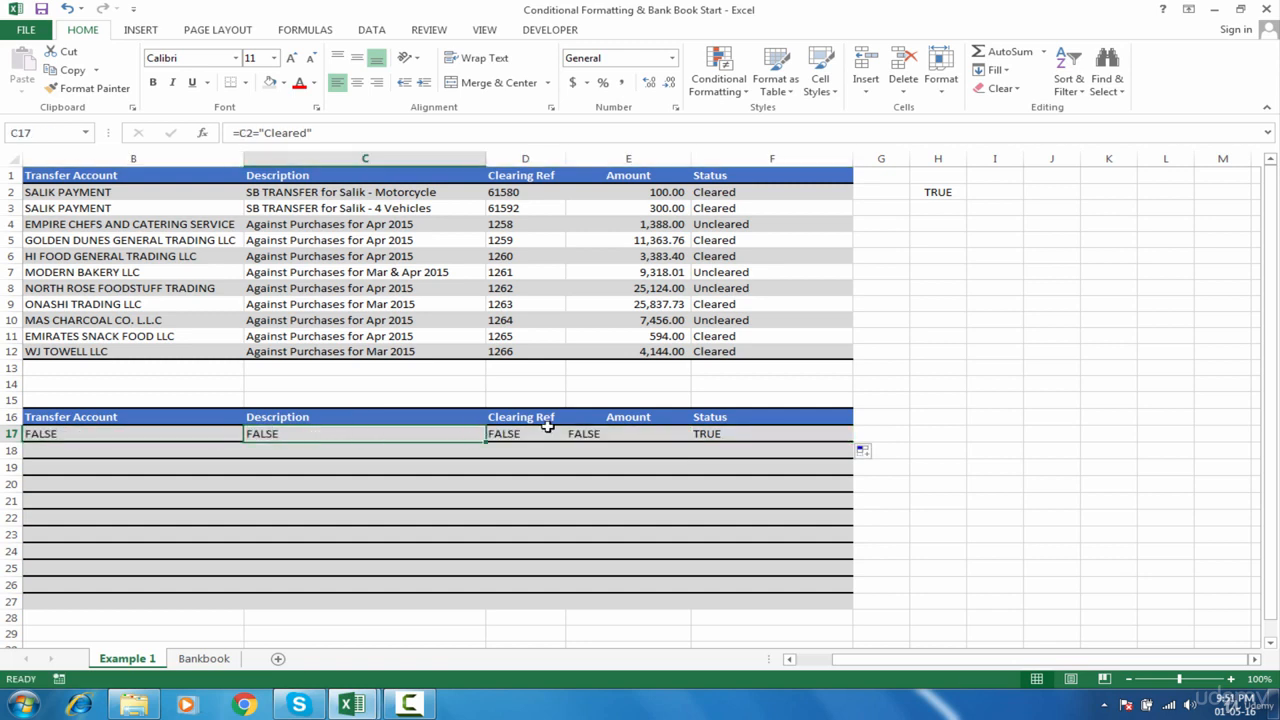
{"action": "left_click", "coordinate": [530, 434]}
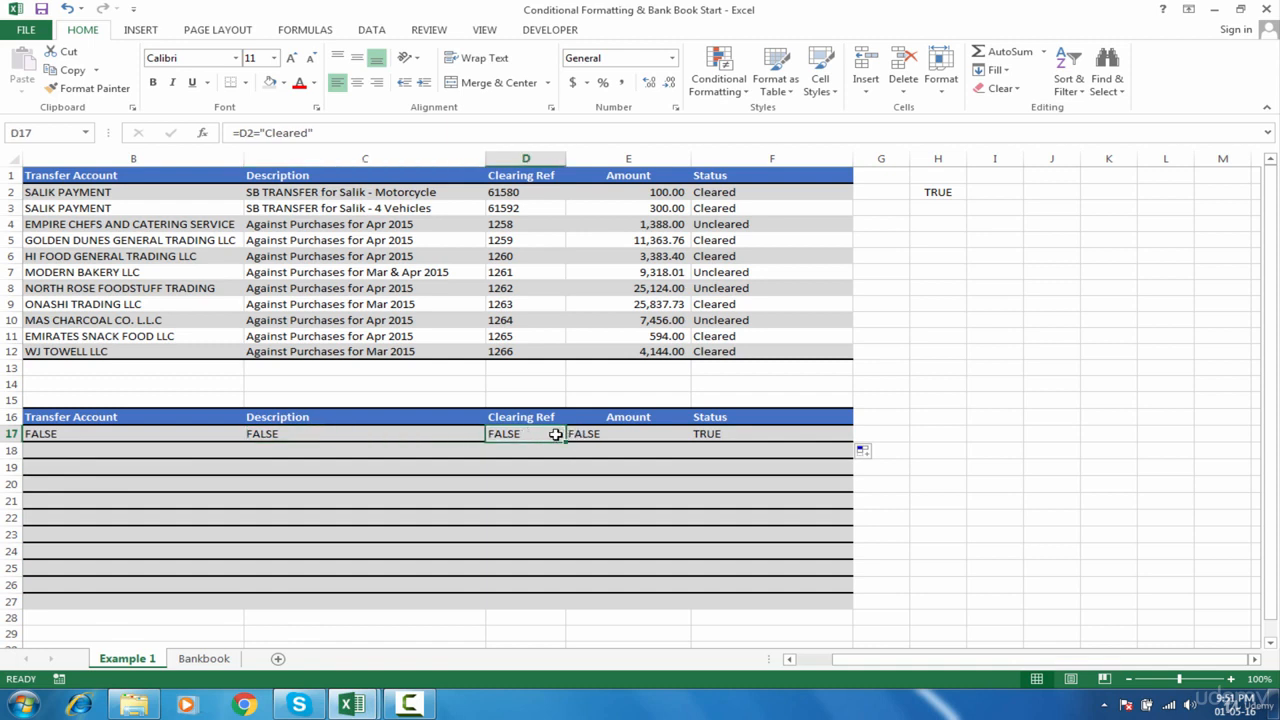
- Try moving the cell reference in D17's formula to F2 and then to F3
{"action": "double_click", "coordinate": [555, 434]}
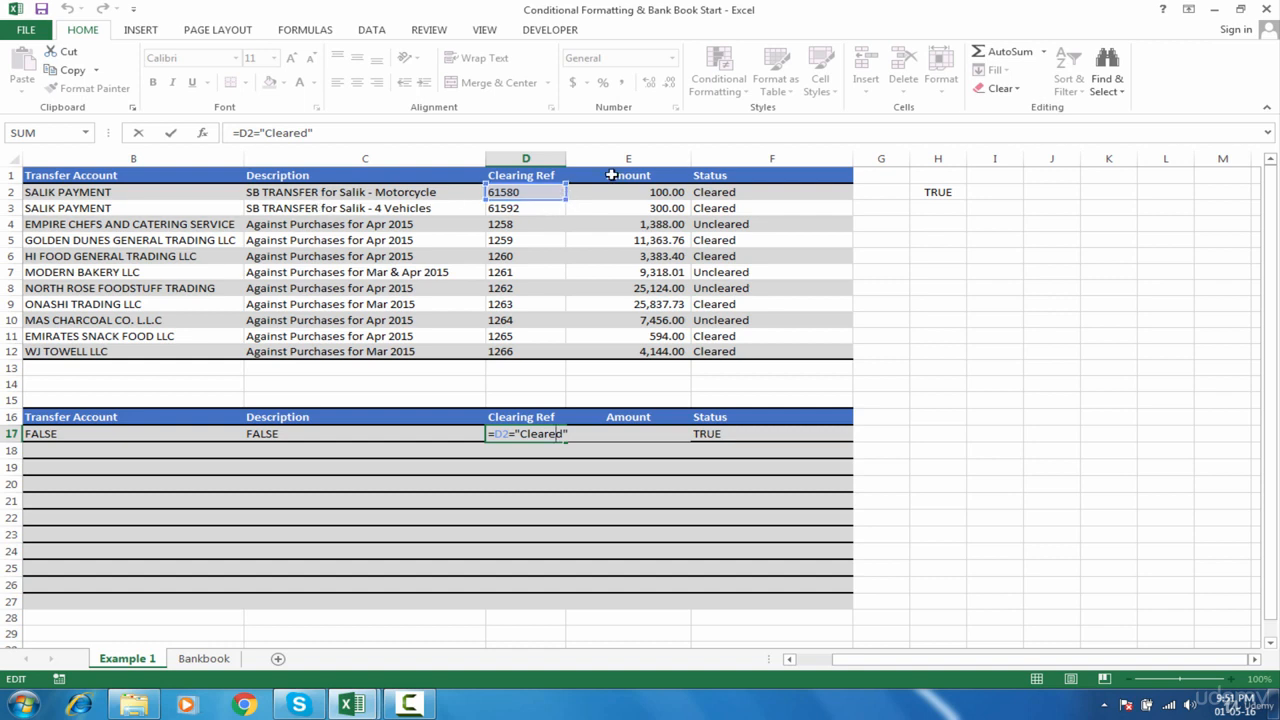
{"action": "left_click_drag", "start_coordinate": [568, 193], "coordinate": [715, 195]}
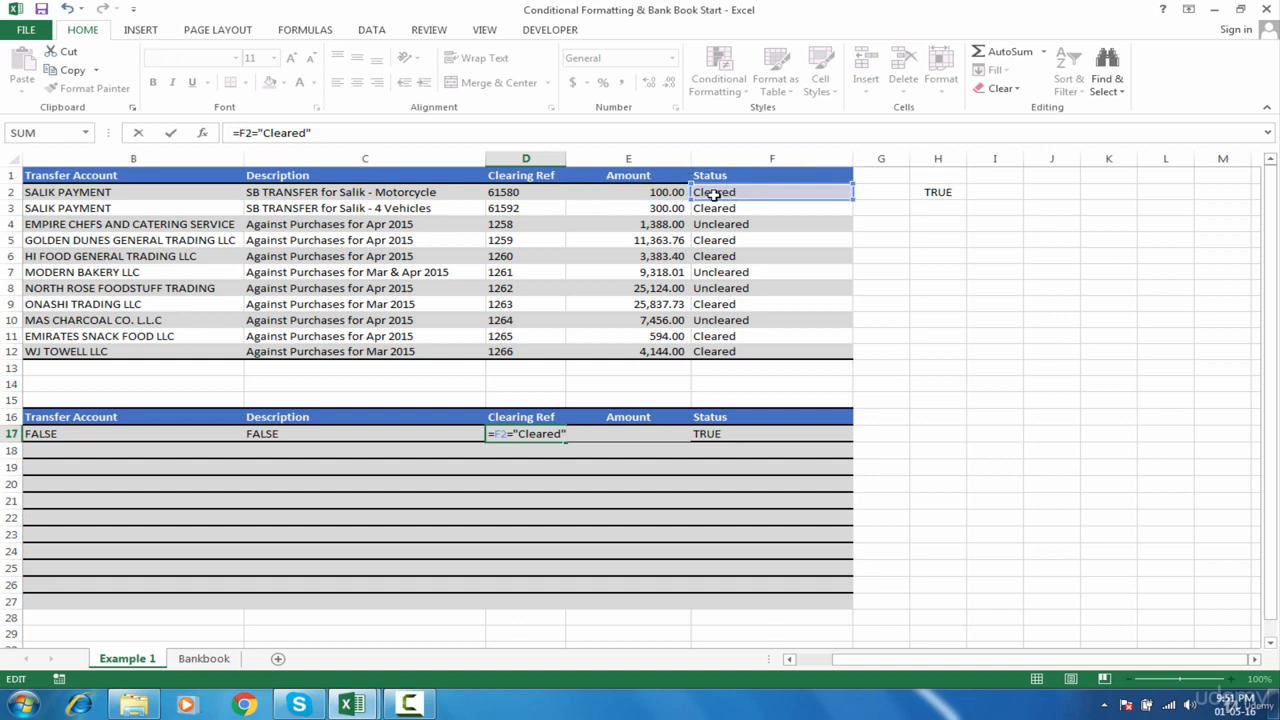
{"action": "left_click_drag", "start_coordinate": [718, 200], "coordinate": [720, 214]}
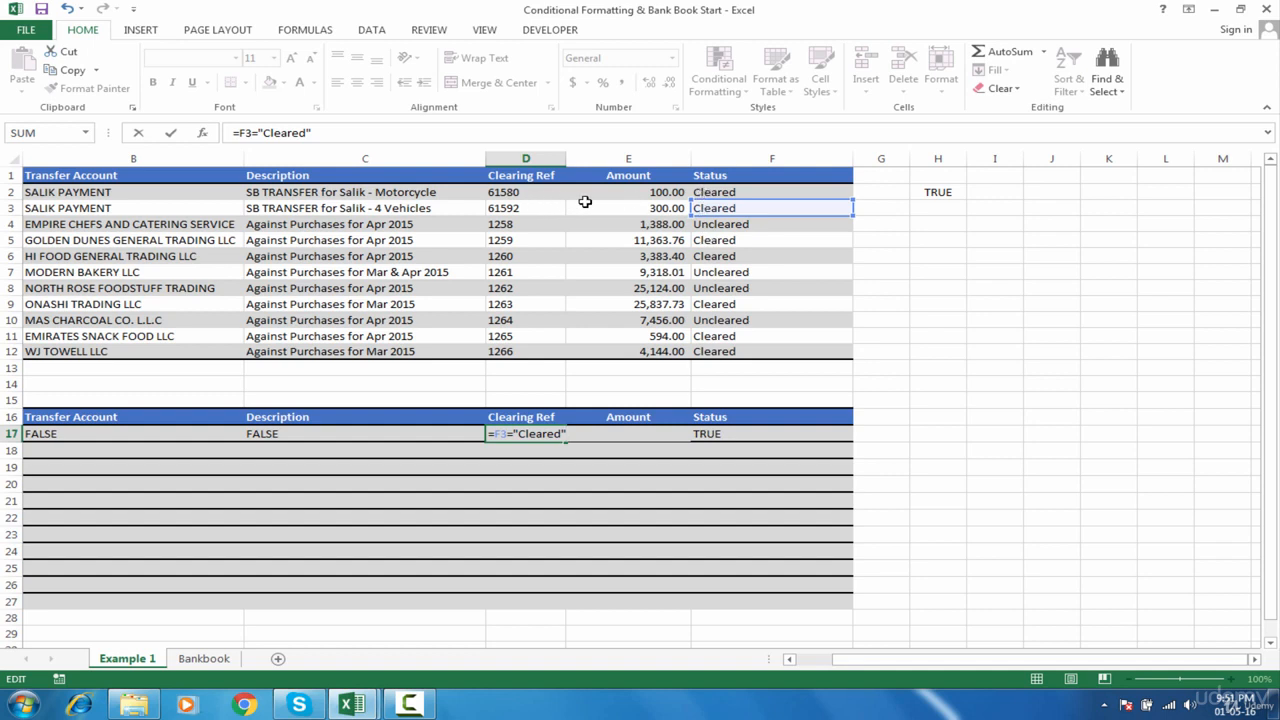
{"action": "key", "text": "Escape"}
- Lock only the column of the reference in F17 so its formula reads =$F2="Cleared"
{"action": "double_click", "coordinate": [737, 435]}
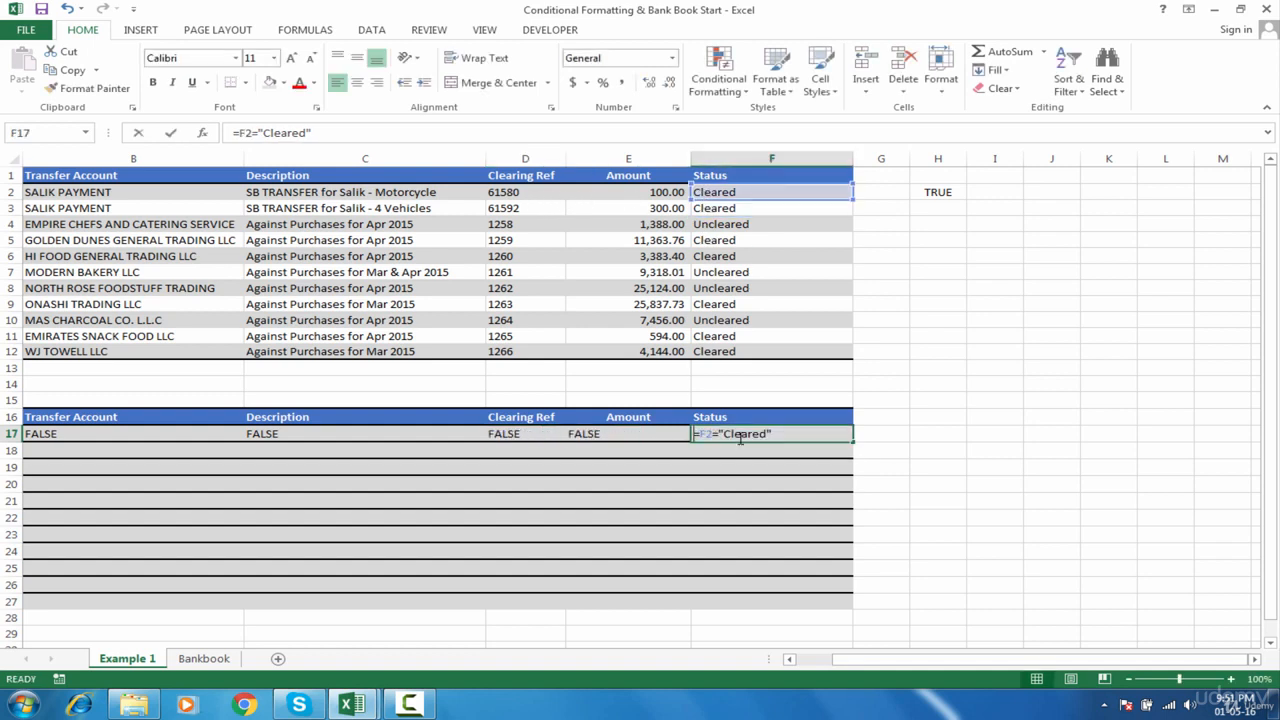
{"action": "double_click", "coordinate": [703, 433]}
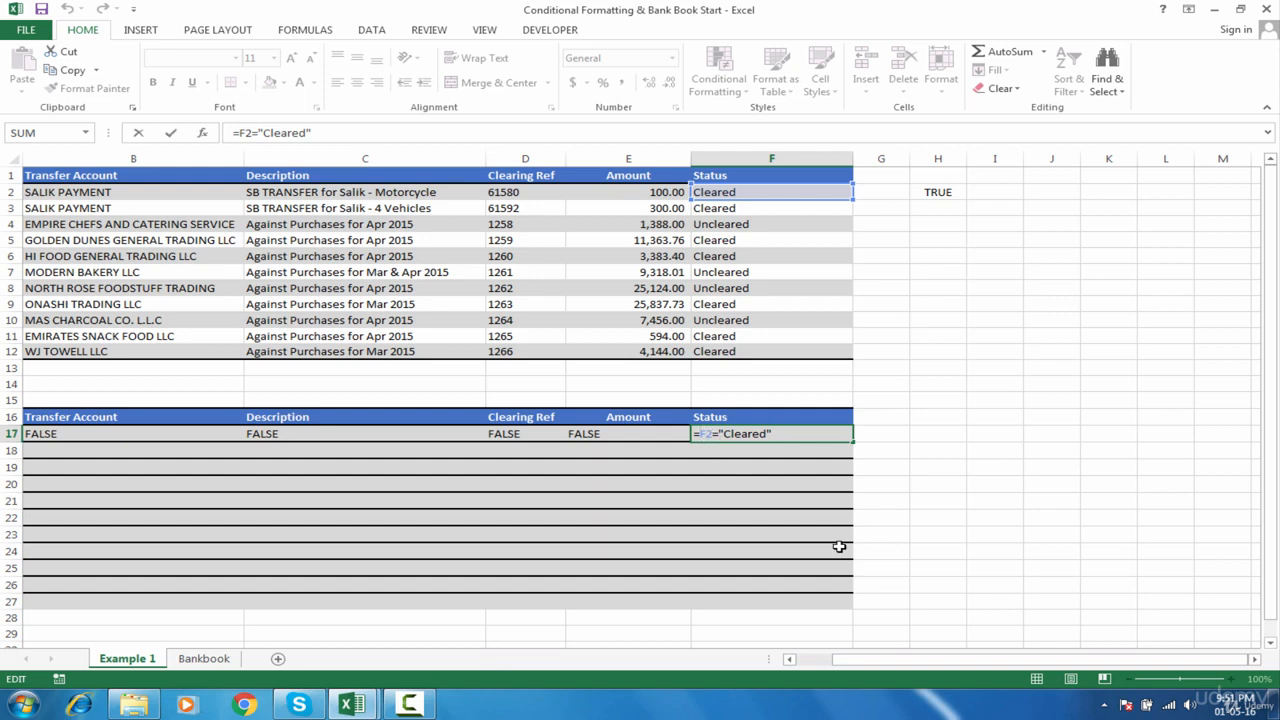
{"action": "key", "text": "F4"}
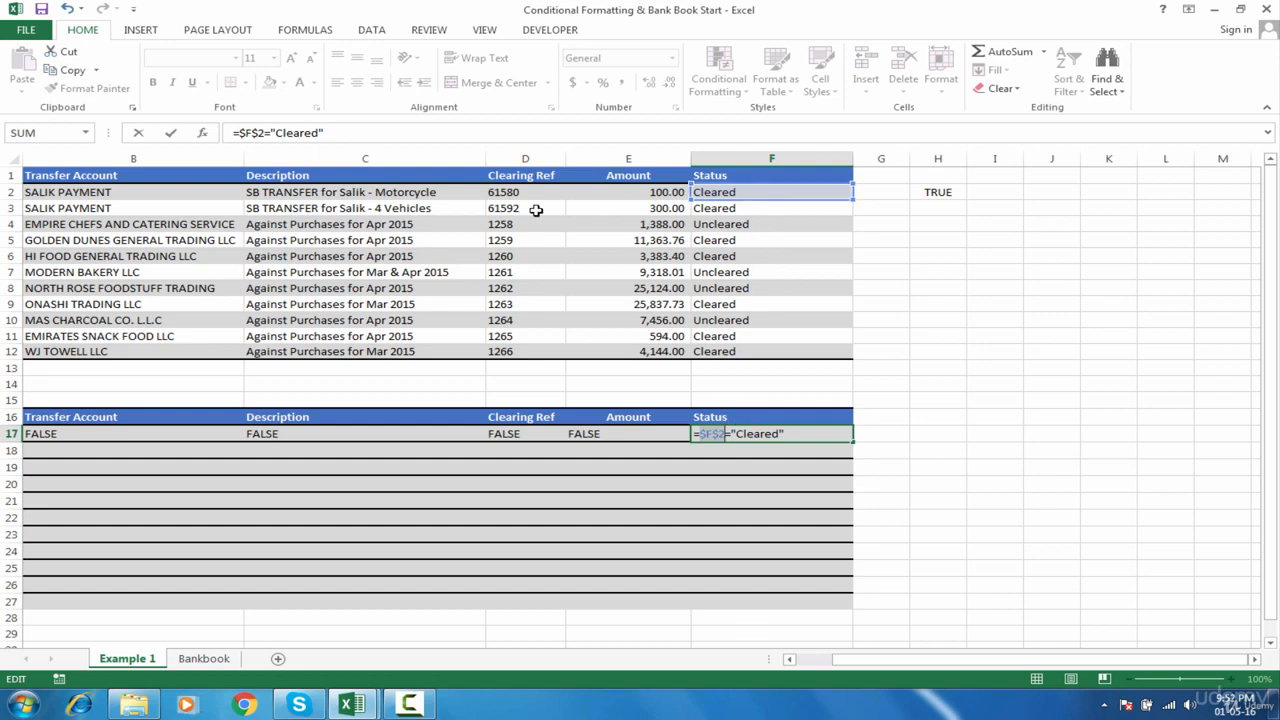
{"action": "key", "text": "F4"}
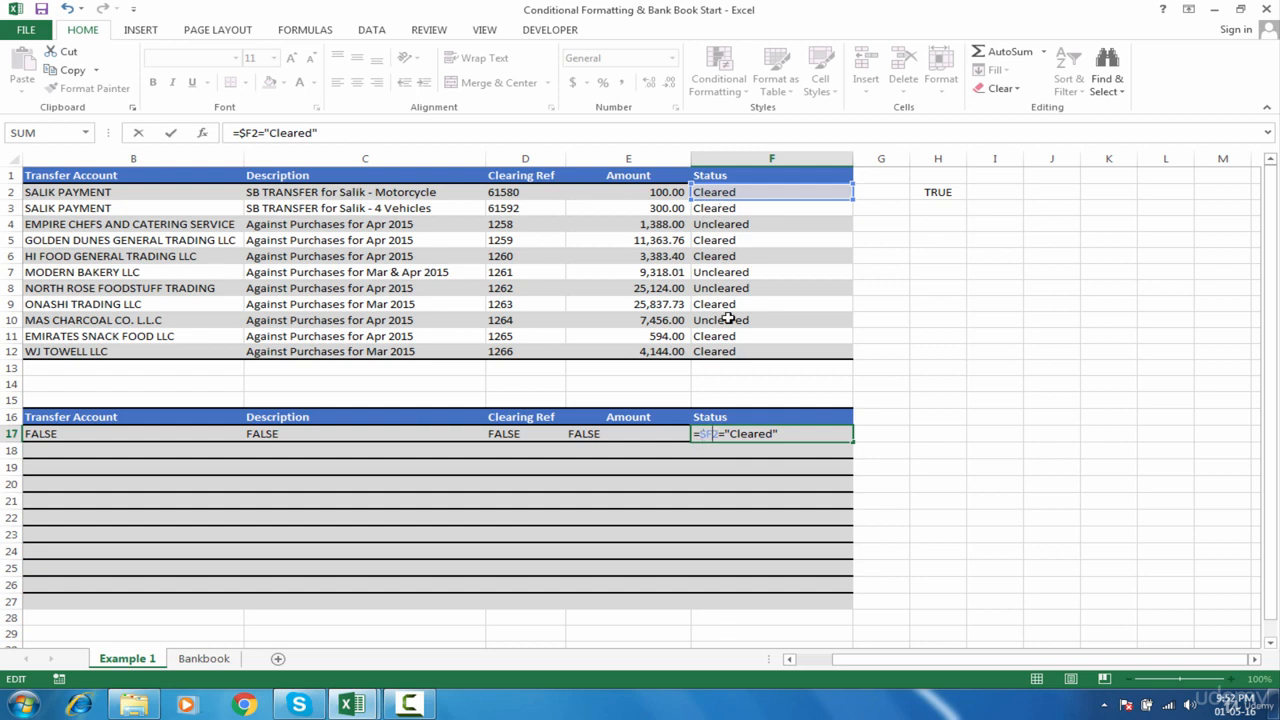
{"action": "key", "text": "Return"}
- Fill the column-locked test from F17 across row 17 to the Date column
{"action": "left_click", "coordinate": [829, 433]}
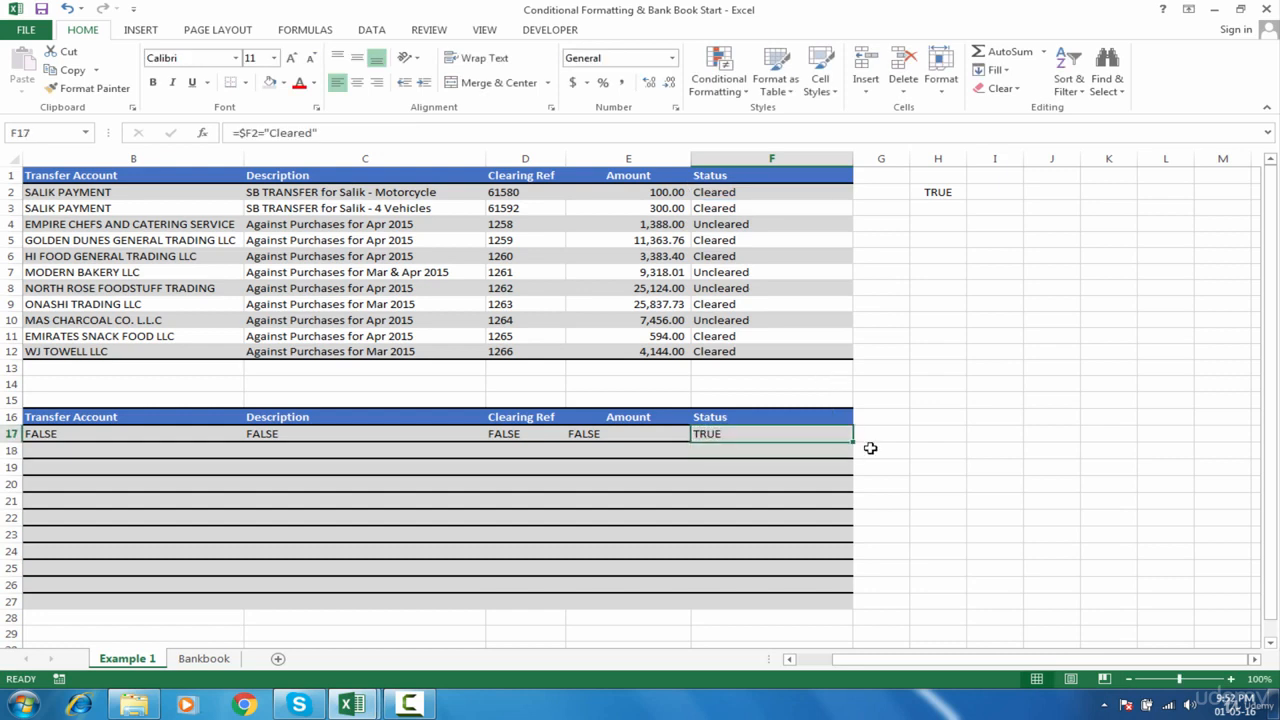
{"action": "left_click_drag", "start_coordinate": [852, 441], "coordinate": [4, 421]}
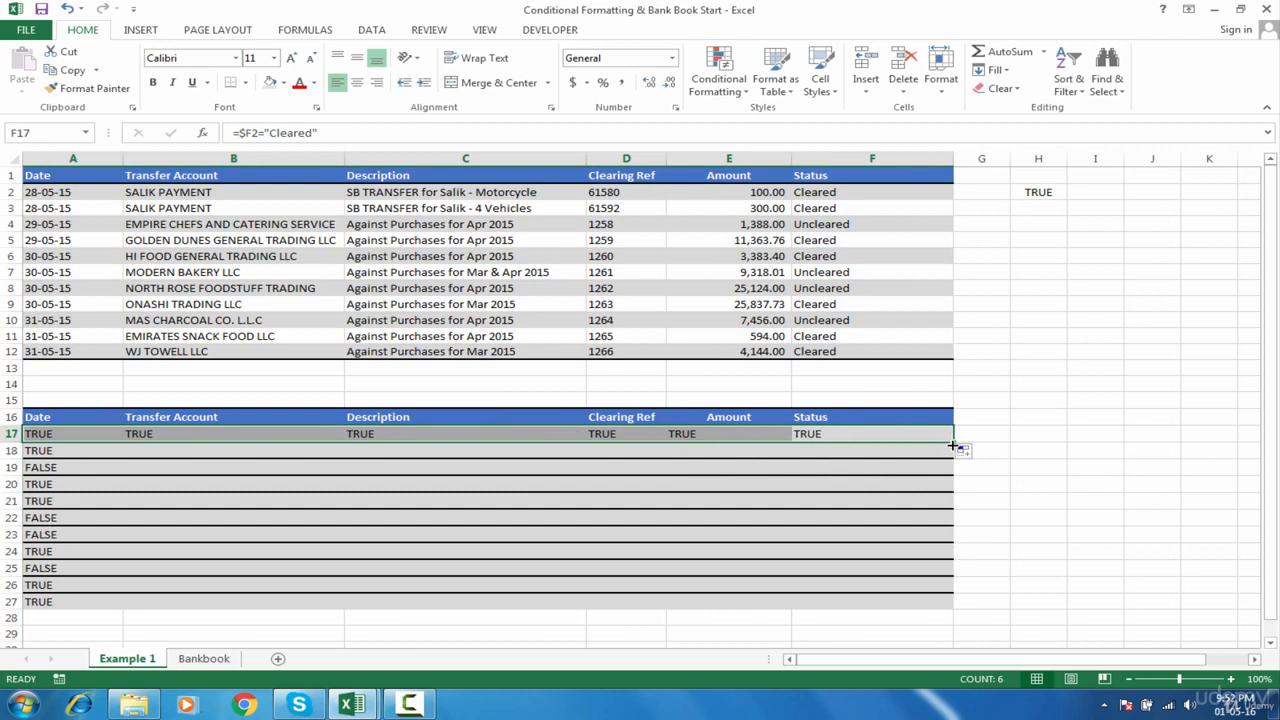
{"action": "left_click_drag", "start_coordinate": [952, 446], "coordinate": [952, 446]}
- Clear the stray results from A18:A27 and fill the row 17 formulas down through row 27 for all six columns
{"action": "left_click", "coordinate": [34, 451]}
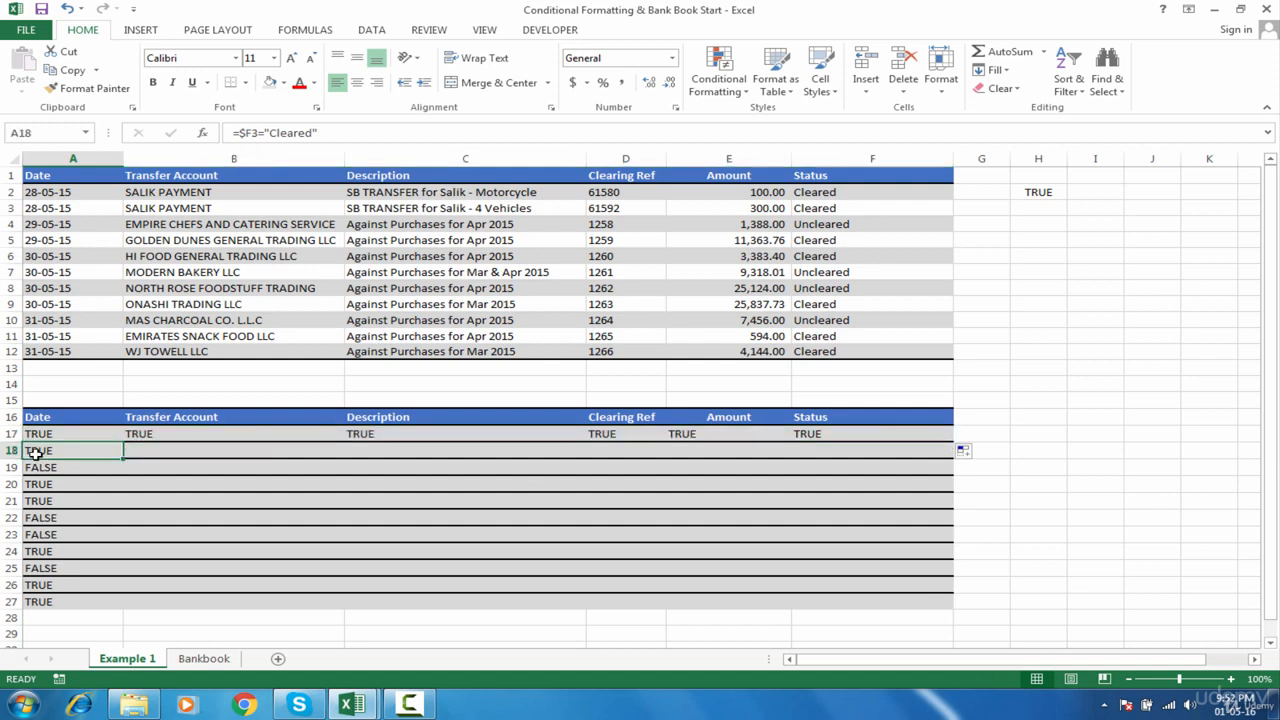
{"action": "key", "text": "ctrl+shift+Down"}
{"action": "key", "text": "Delete"}
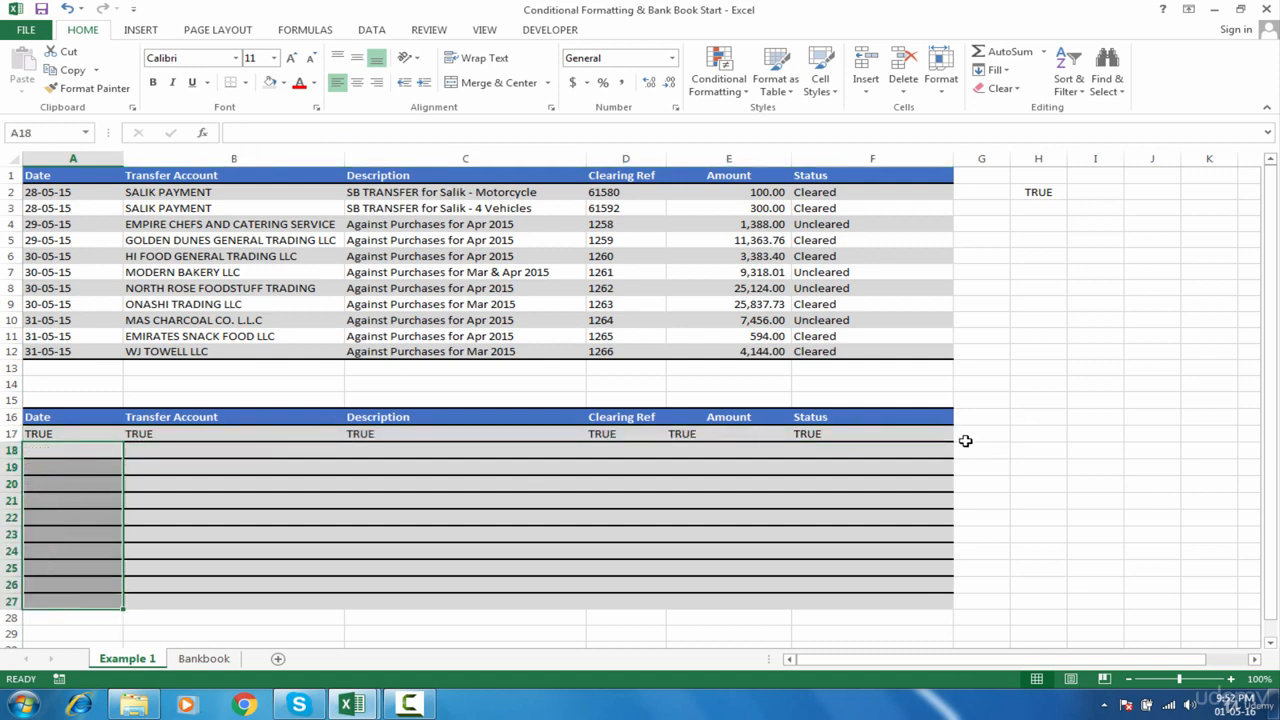
{"action": "left_click_drag", "start_coordinate": [953, 442], "coordinate": [953, 606]}
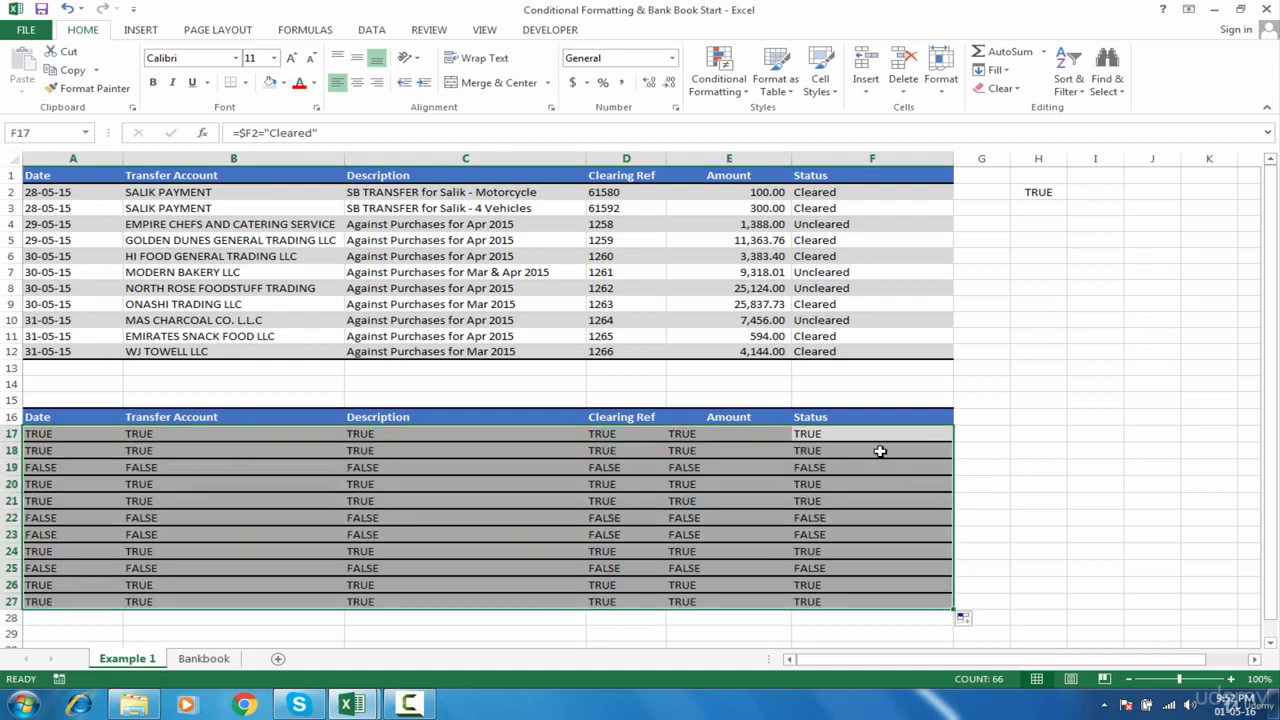
- Compare the test results in rows 18 and 19 with the Status values in F3 and F4 that they refer to
{"action": "left_click", "coordinate": [874, 449]}
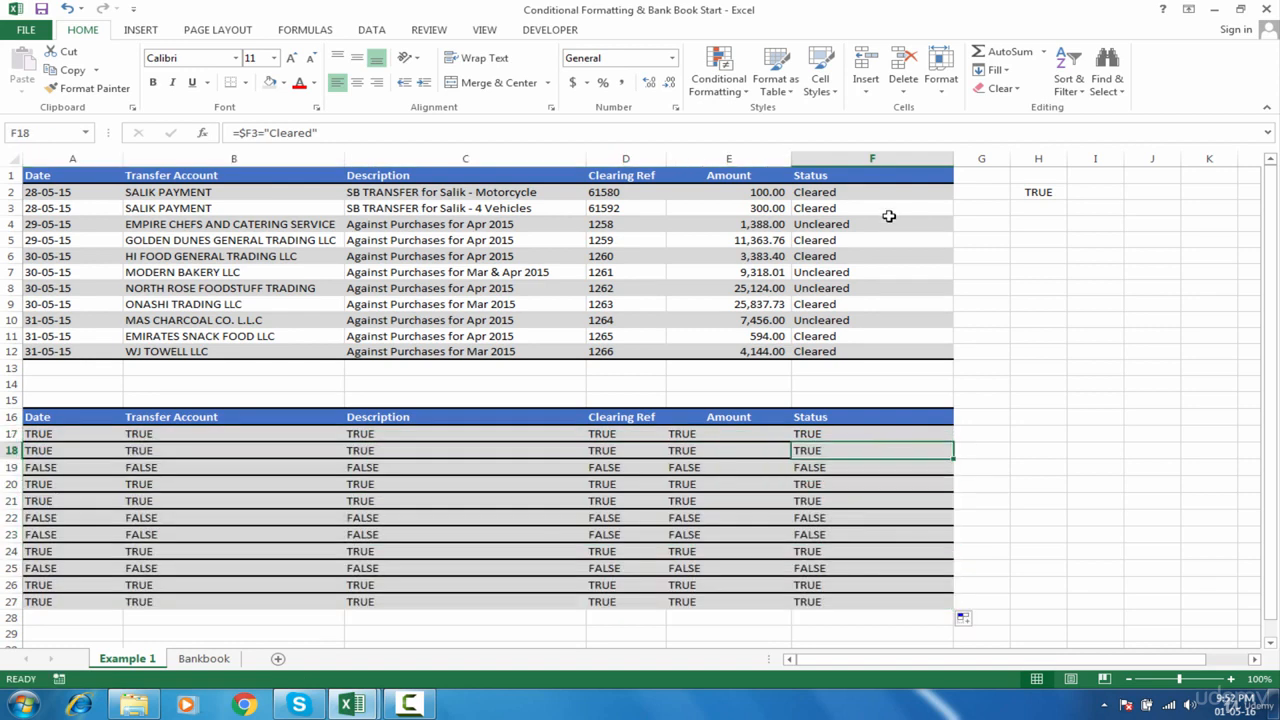
{"action": "left_click", "coordinate": [840, 212]}
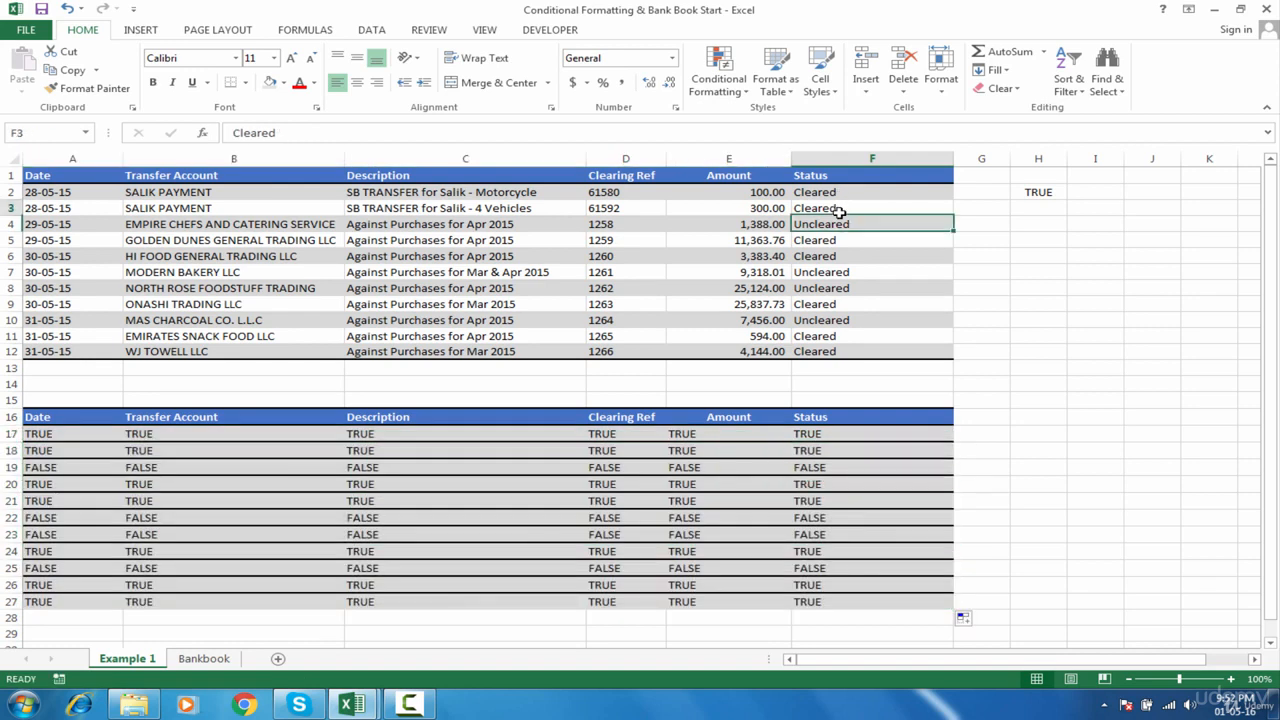
{"action": "left_click_drag", "start_coordinate": [842, 450], "coordinate": [80, 452]}
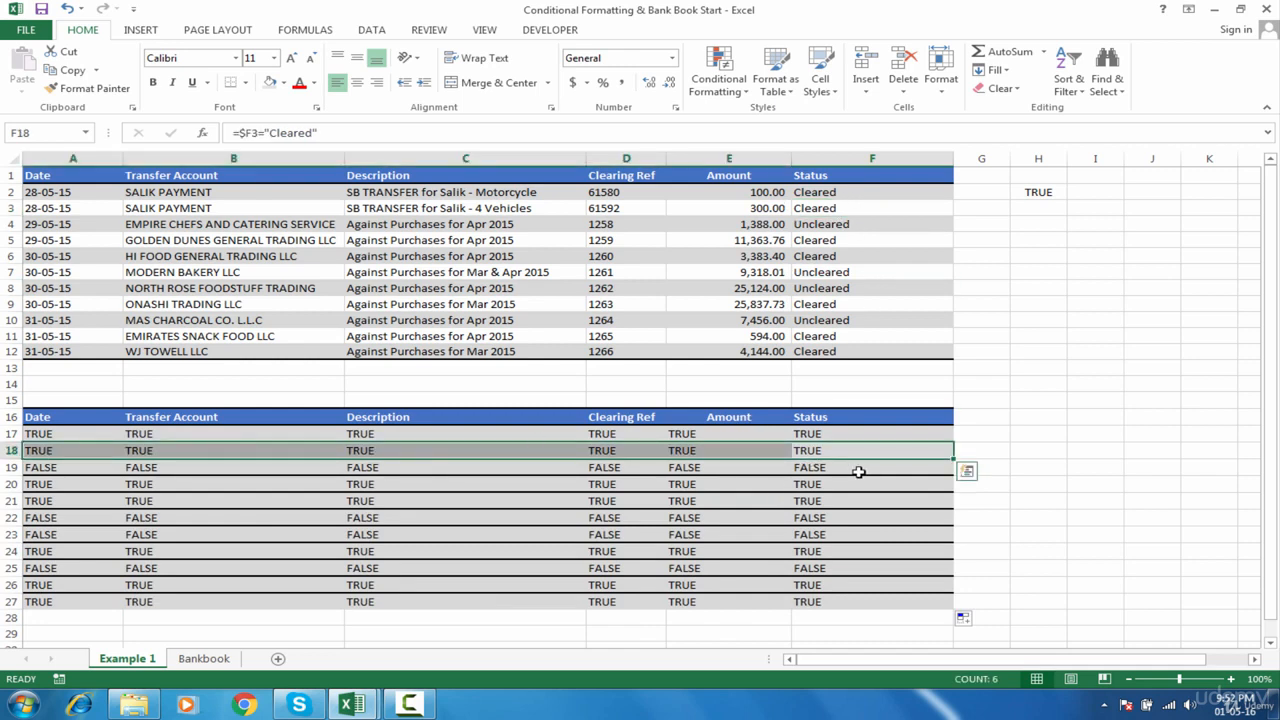
{"action": "left_click", "coordinate": [855, 224]}
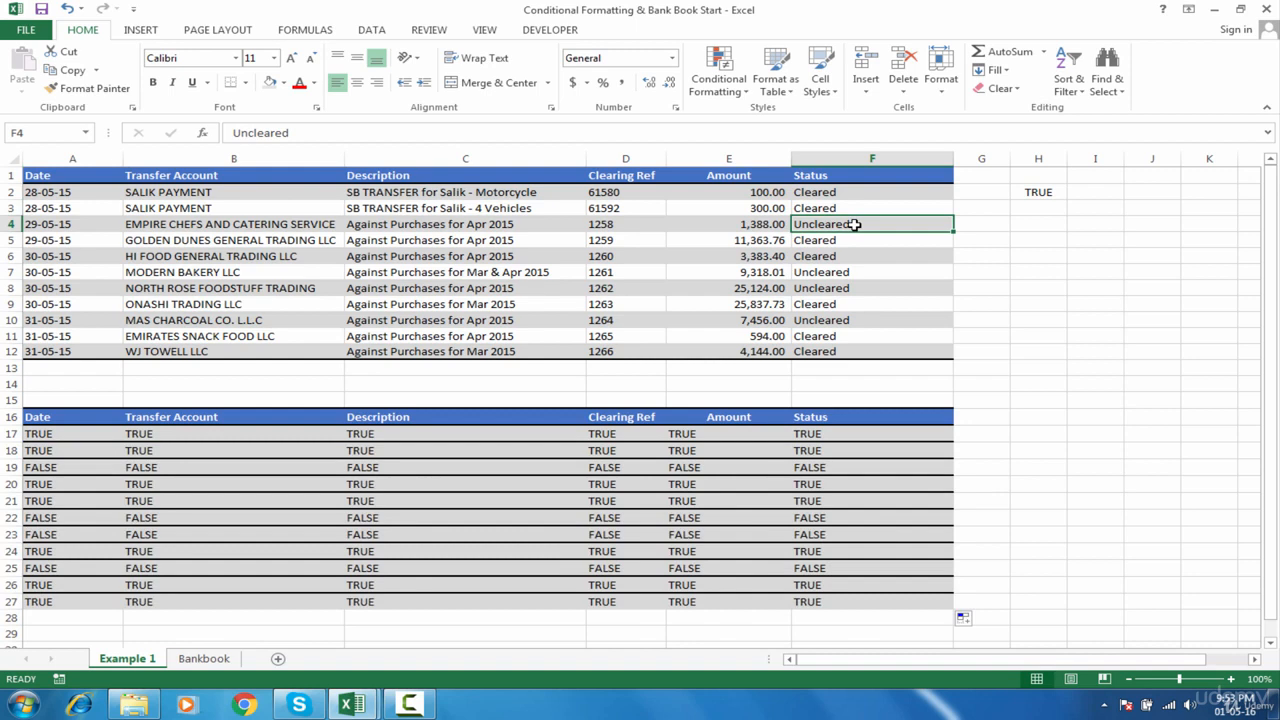
{"action": "left_click_drag", "start_coordinate": [840, 466], "coordinate": [92, 471]}
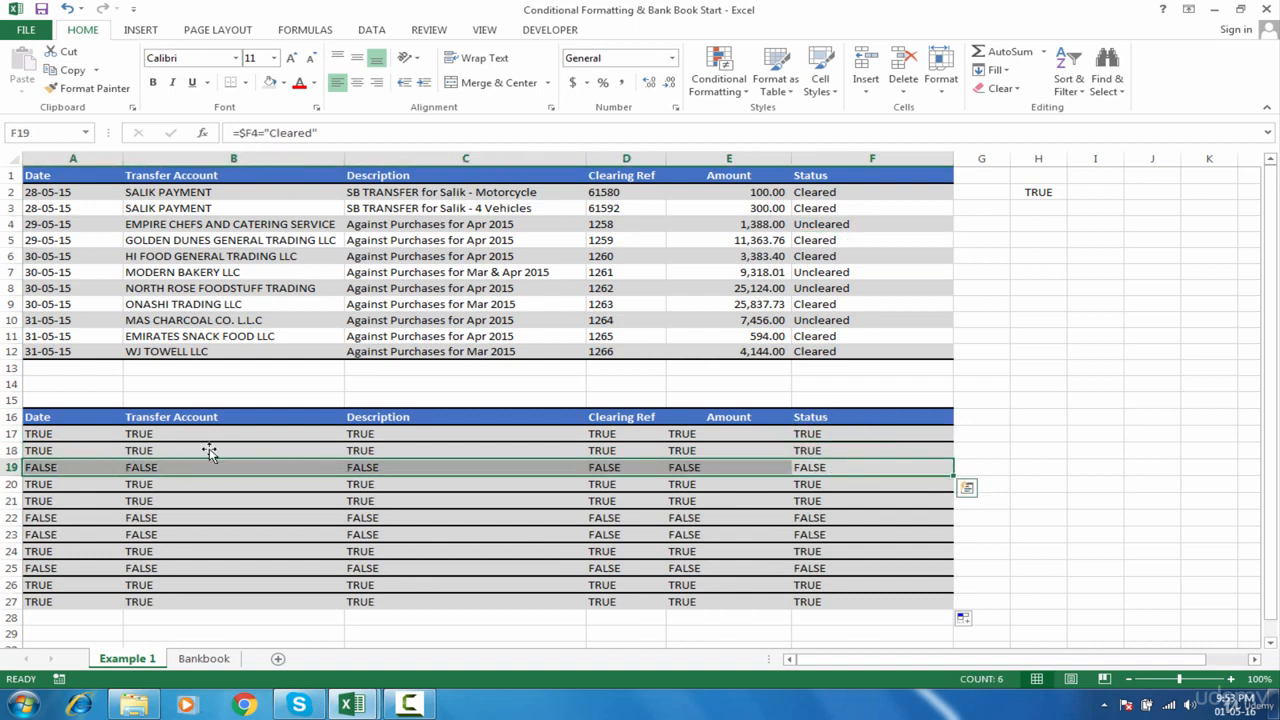
{"action": "left_click", "coordinate": [845, 228]}
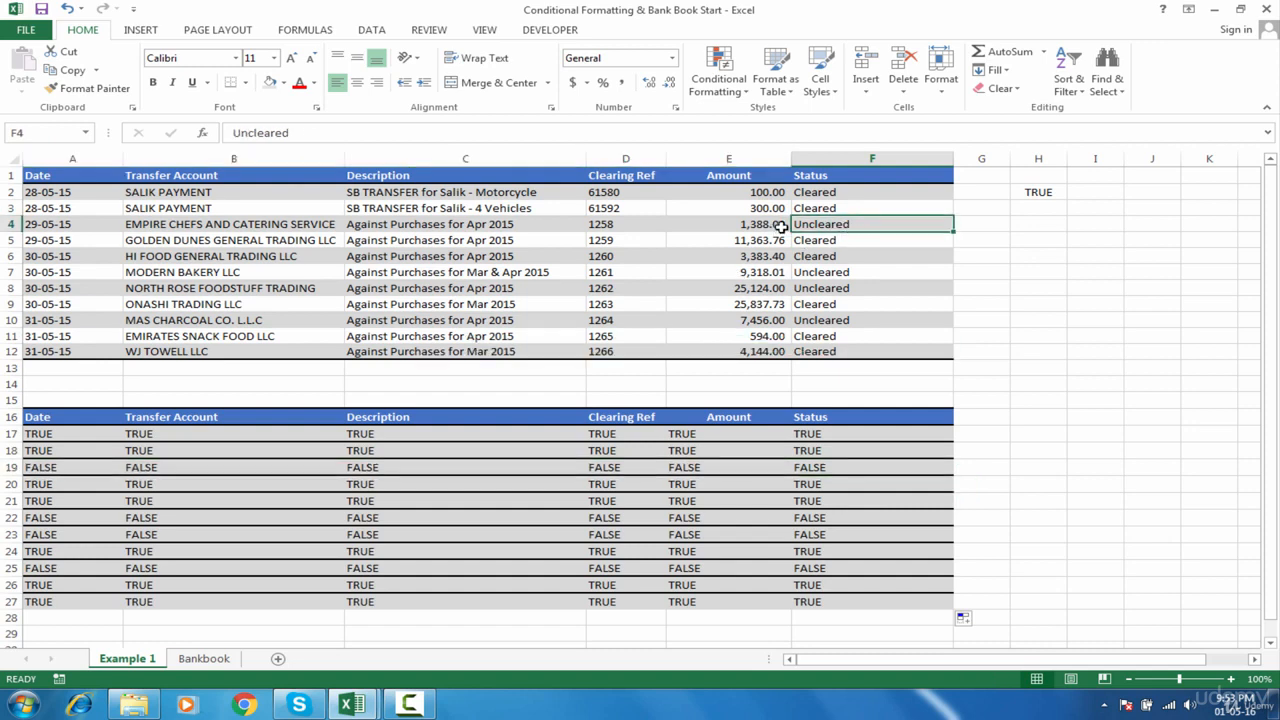
{"action": "left_click", "coordinate": [692, 227]}
{"action": "left_click", "coordinate": [643, 226]}
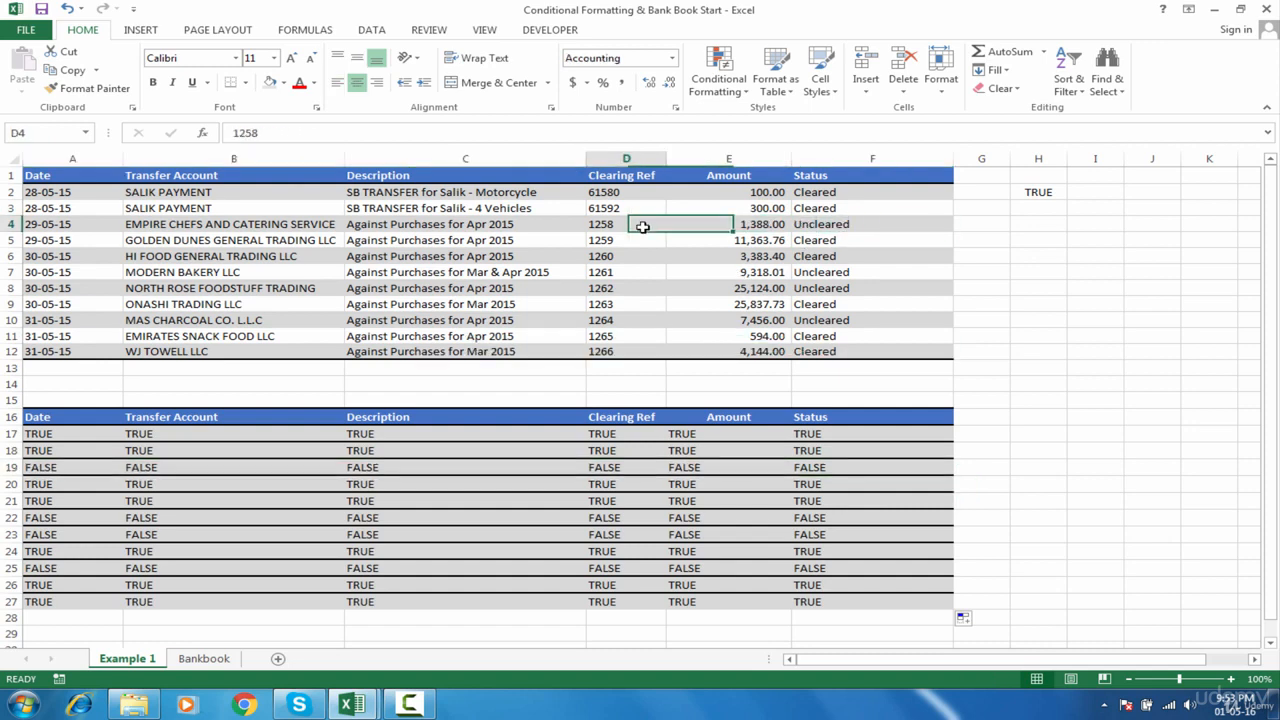
{"action": "left_click", "coordinate": [534, 224]}
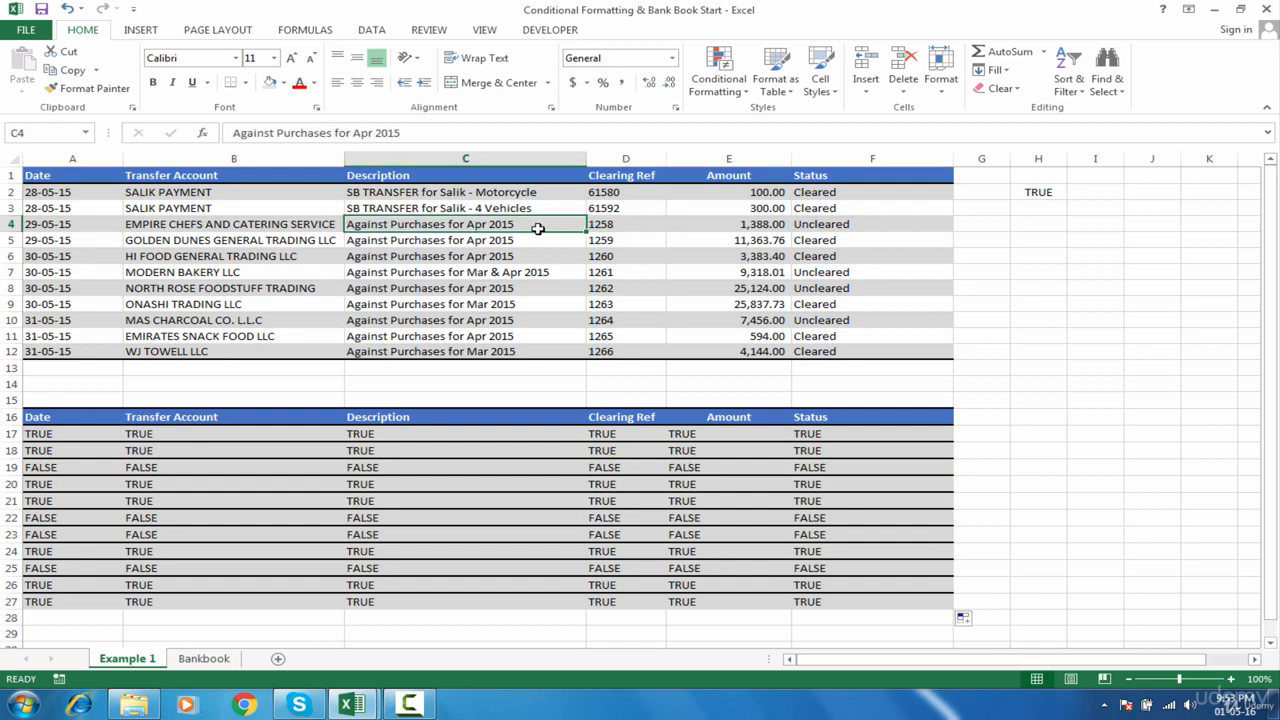
{"action": "left_click", "coordinate": [858, 223]}
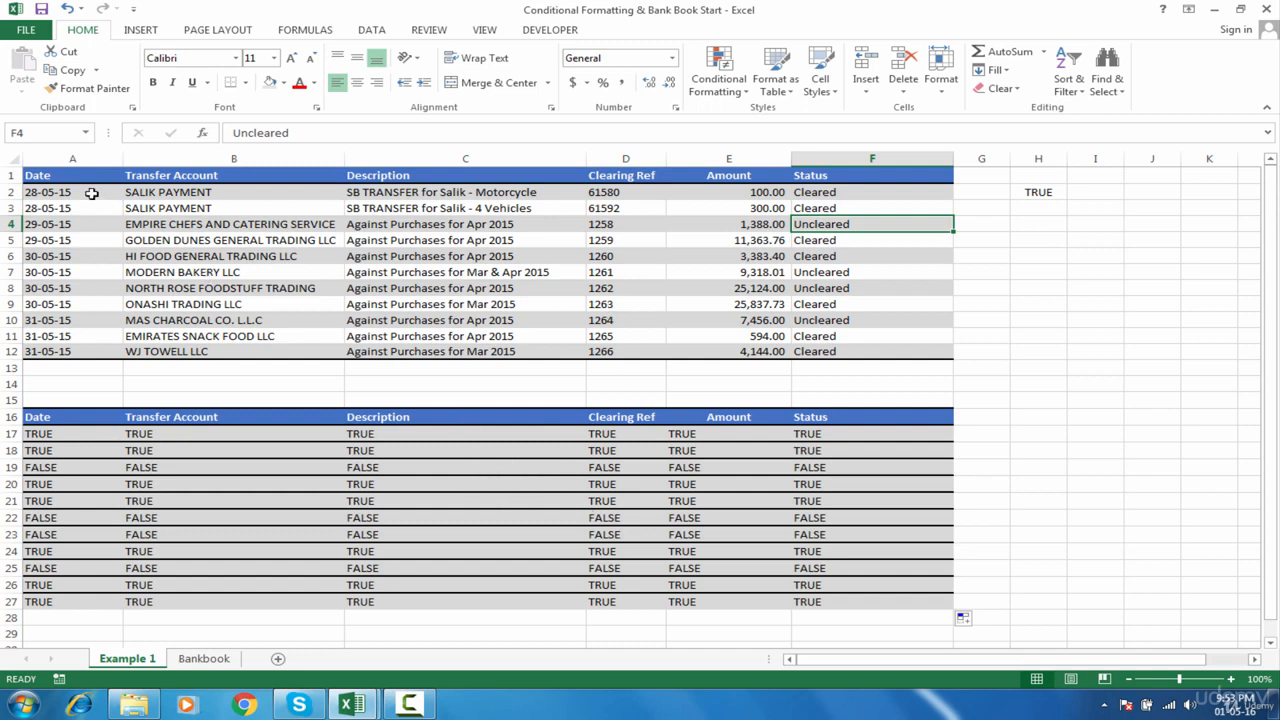
{"action": "left_click", "coordinate": [67, 170]}
{"action": "left_click_drag", "start_coordinate": [215, 199], "coordinate": [906, 350]}
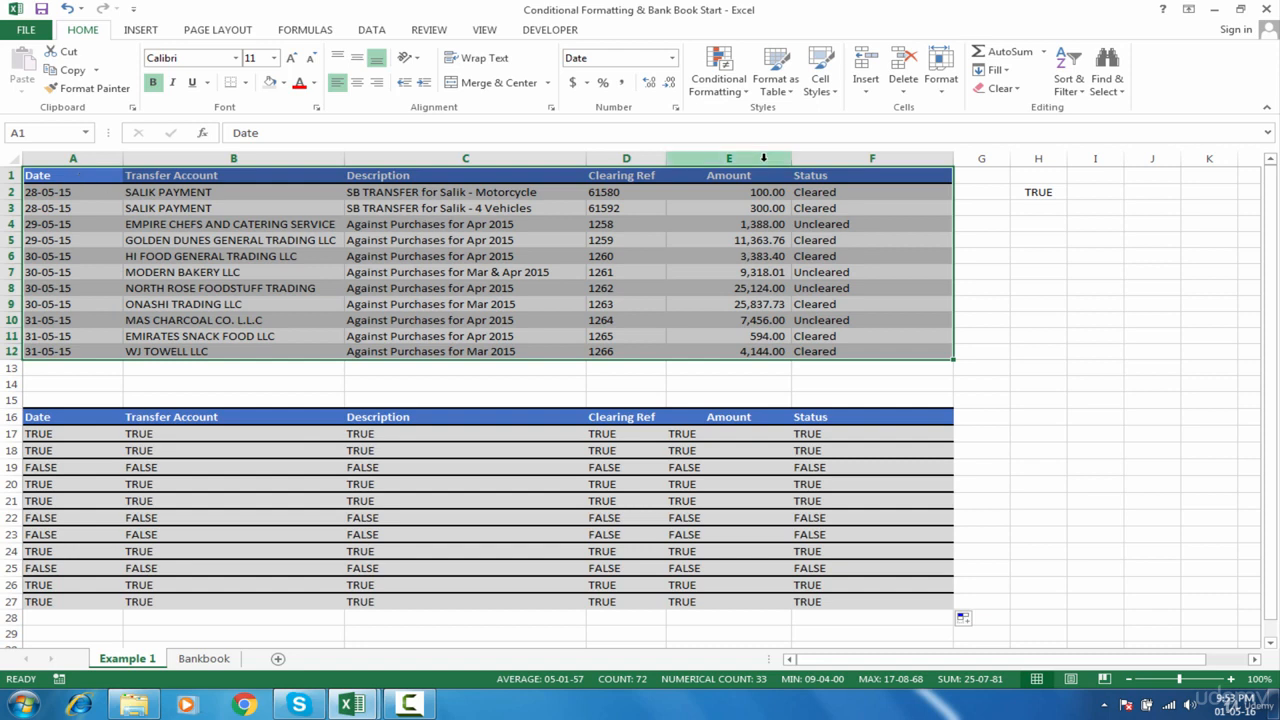
{"action": "left_click", "coordinate": [724, 84]}
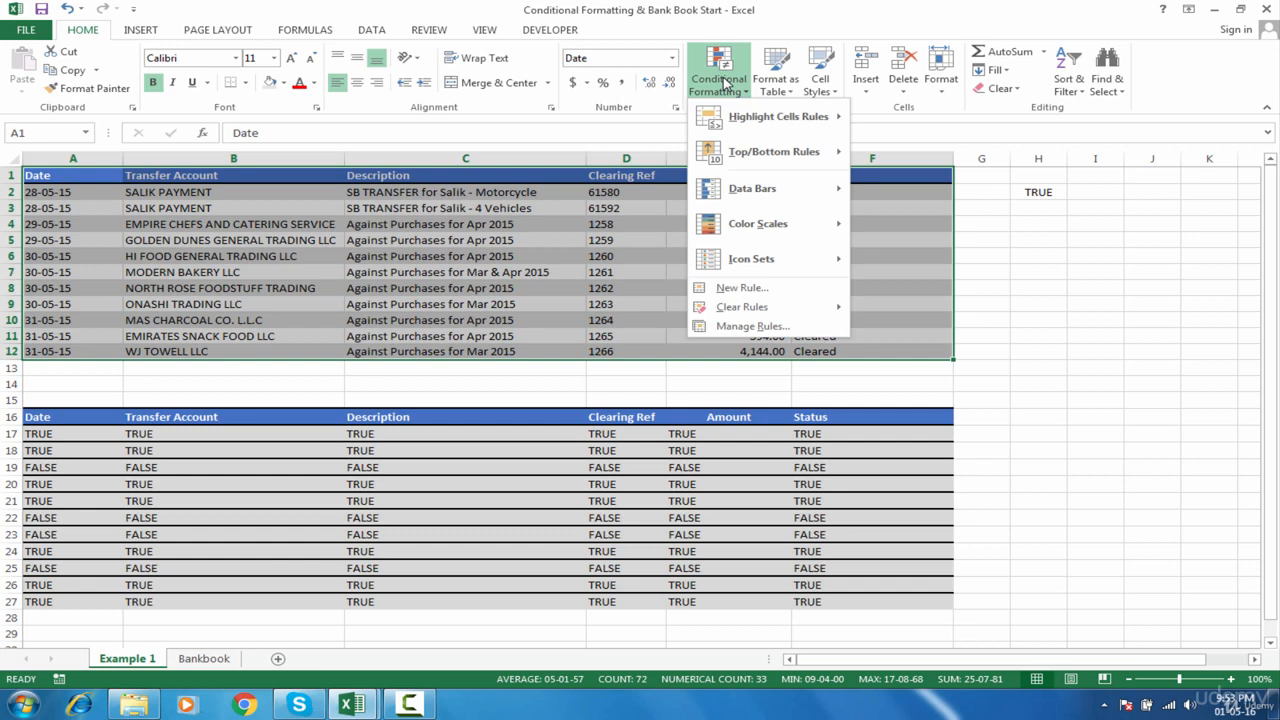
{"action": "left_click", "coordinate": [745, 289]}
{"action": "left_click_drag", "start_coordinate": [480, 126], "coordinate": [880, 232]}
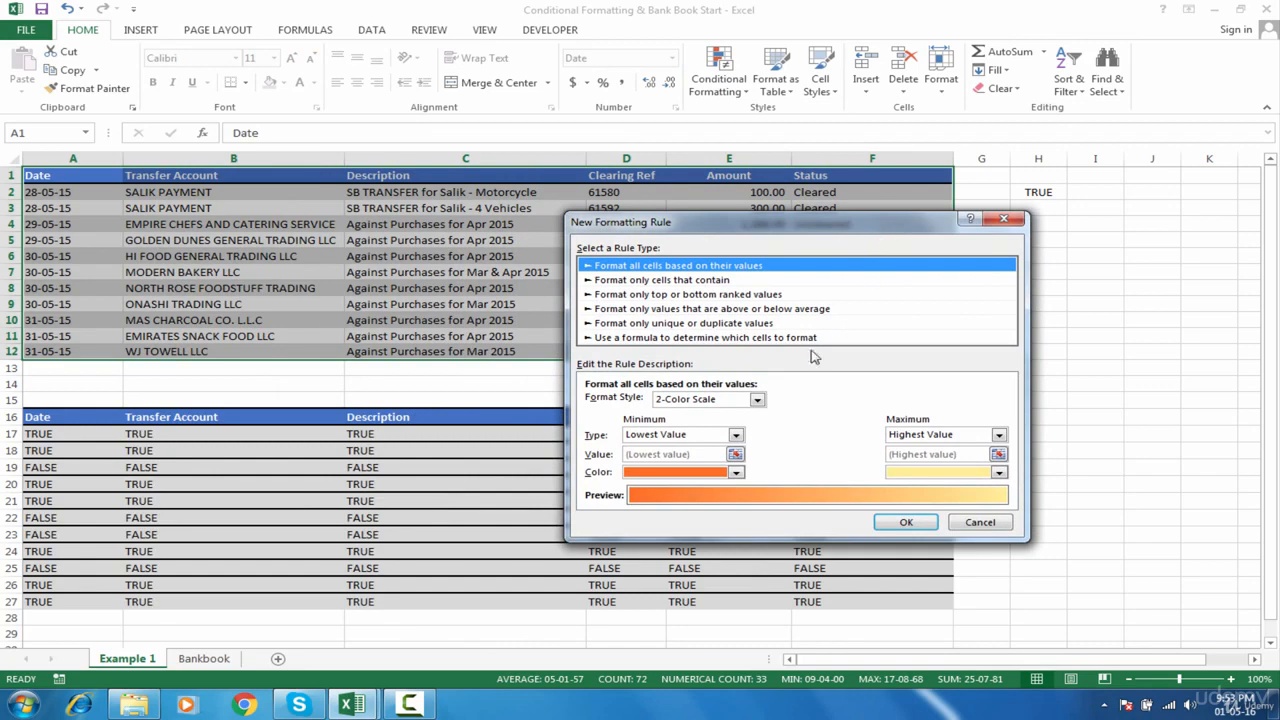
{"action": "left_click", "coordinate": [760, 340]}
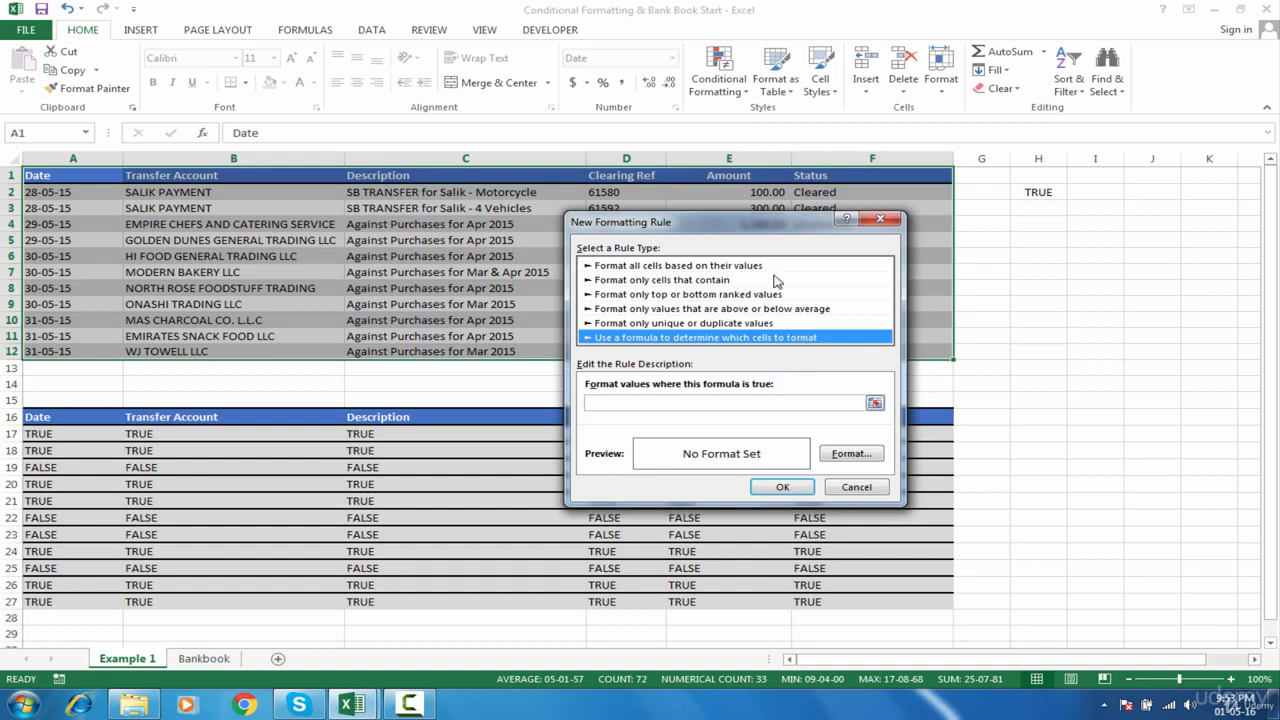
{"action": "left_click_drag", "start_coordinate": [798, 231], "coordinate": [1124, 237]}
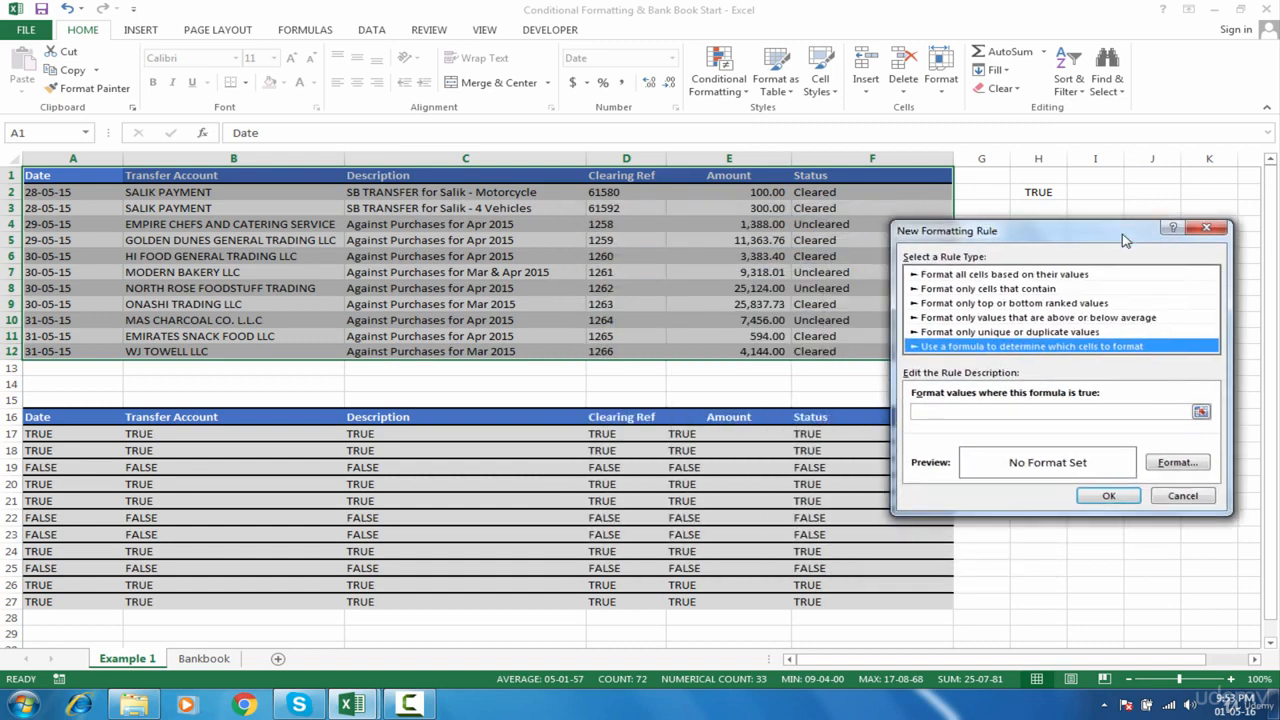
{"action": "left_click", "coordinate": [1183, 493]}
- Copy the text of the column-locked test formula =$F2="Cleared" from cell F17
{"action": "left_click", "coordinate": [843, 431]}
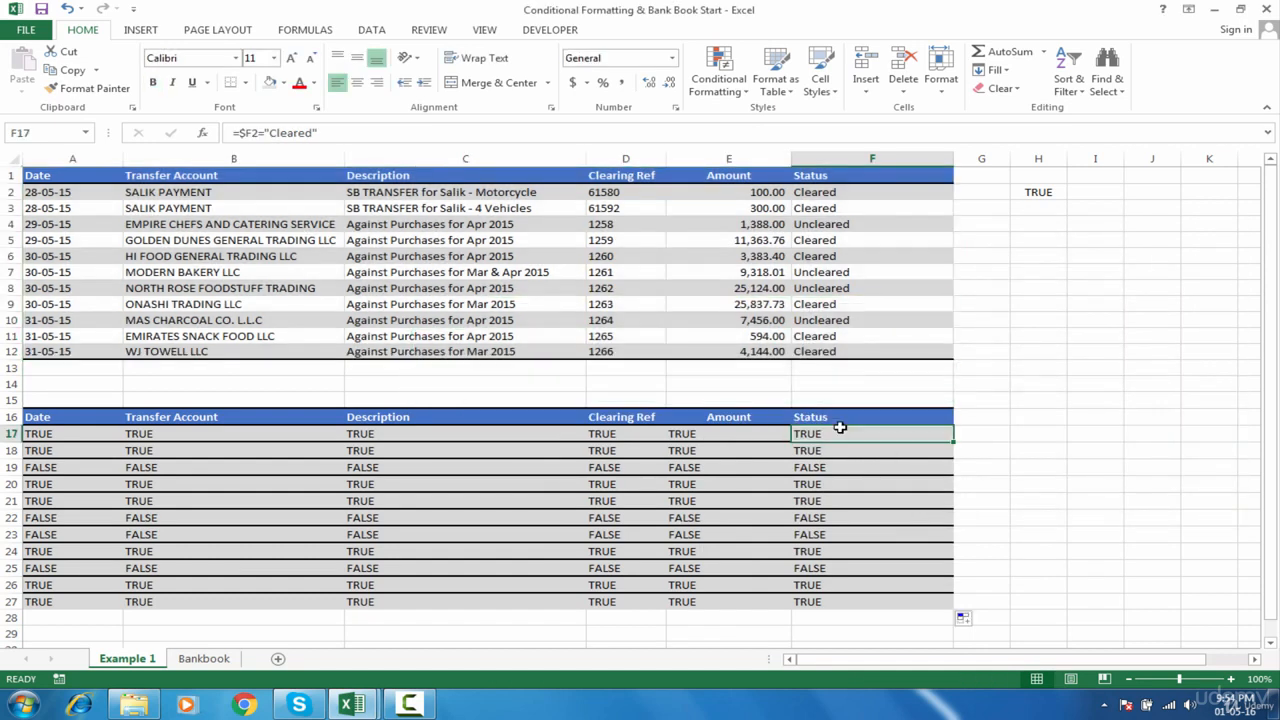
{"action": "left_click_drag", "start_coordinate": [369, 134], "coordinate": [184, 135]}
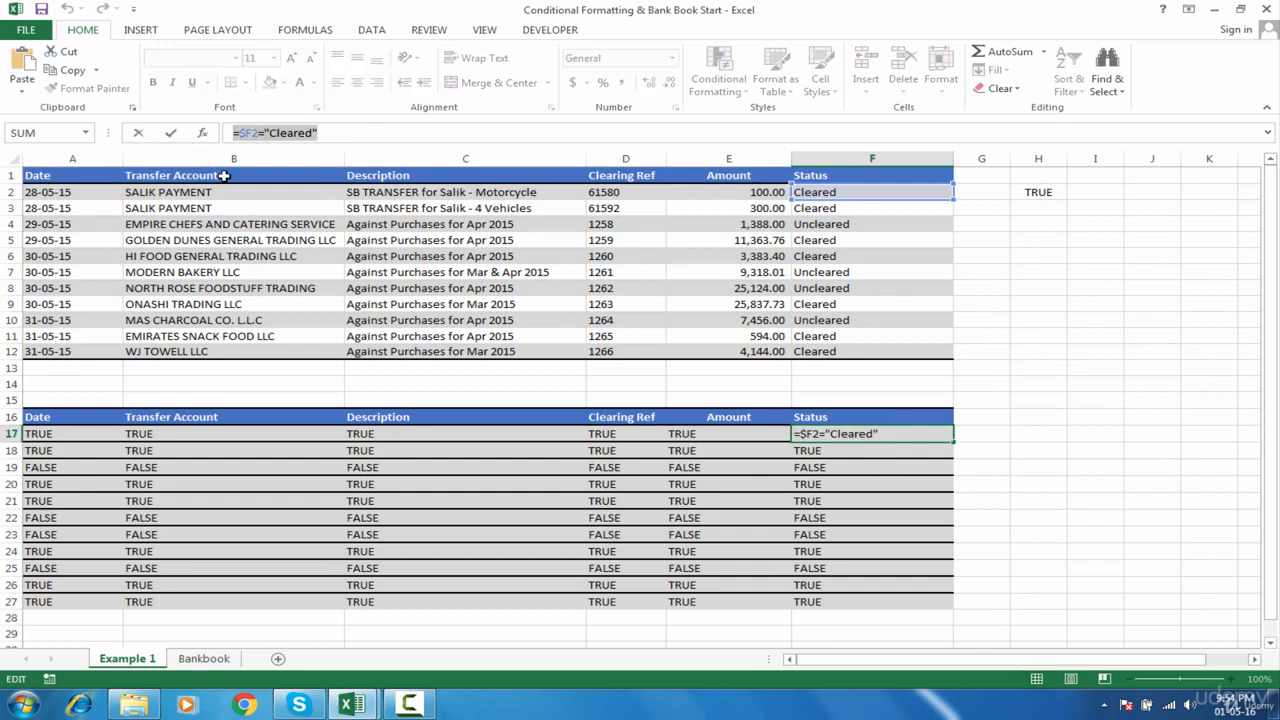
{"action": "key", "text": "Escape"}
- Start a formula-based conditional formatting rule for A1:F12 and enter the formula =$F2="Cleared"
{"action": "left_click", "coordinate": [100, 172]}
{"action": "key", "text": "ctrl+shift+Right"}
{"action": "key", "text": "ctrl+shift+Down"}
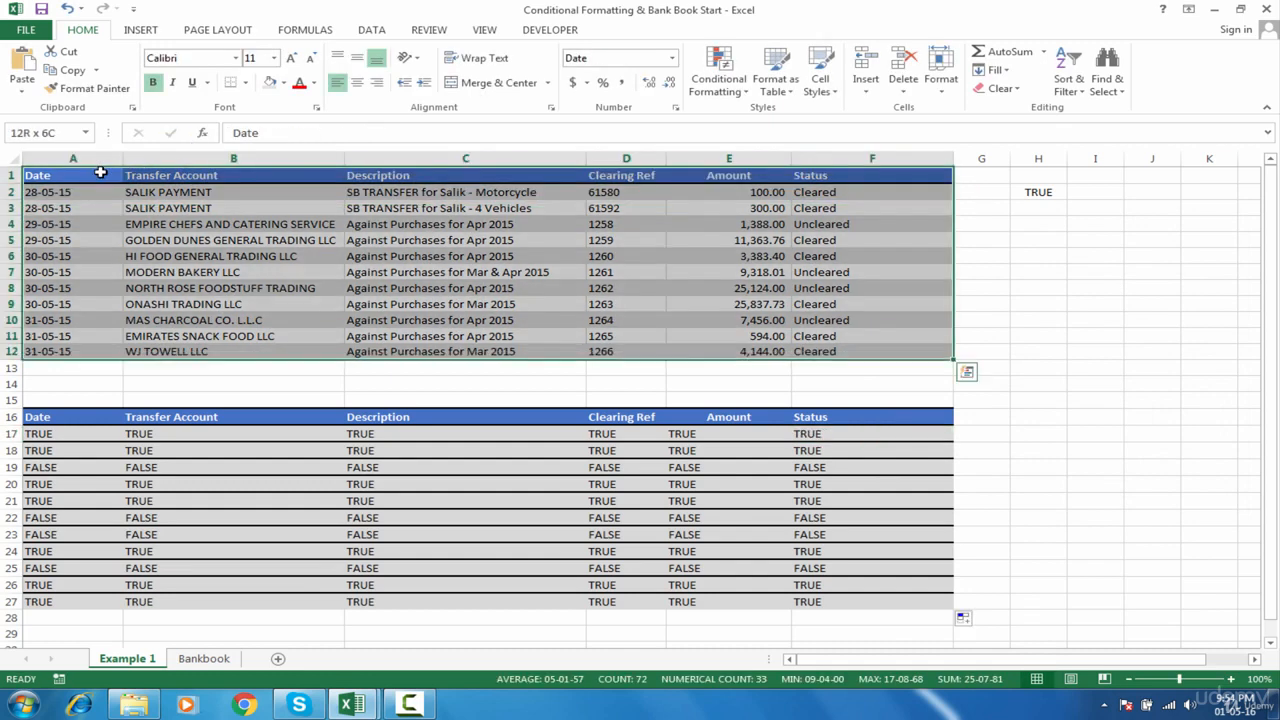
{"action": "left_click", "coordinate": [709, 88]}
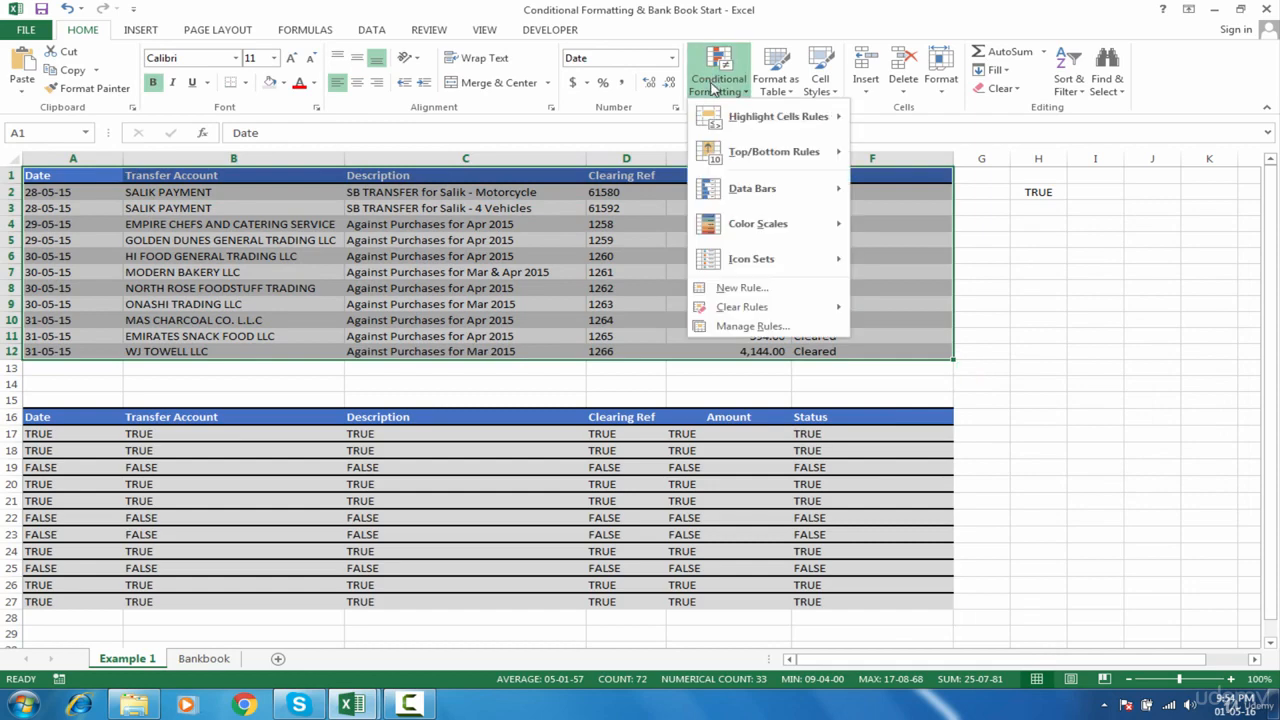
{"action": "left_click", "coordinate": [745, 288]}
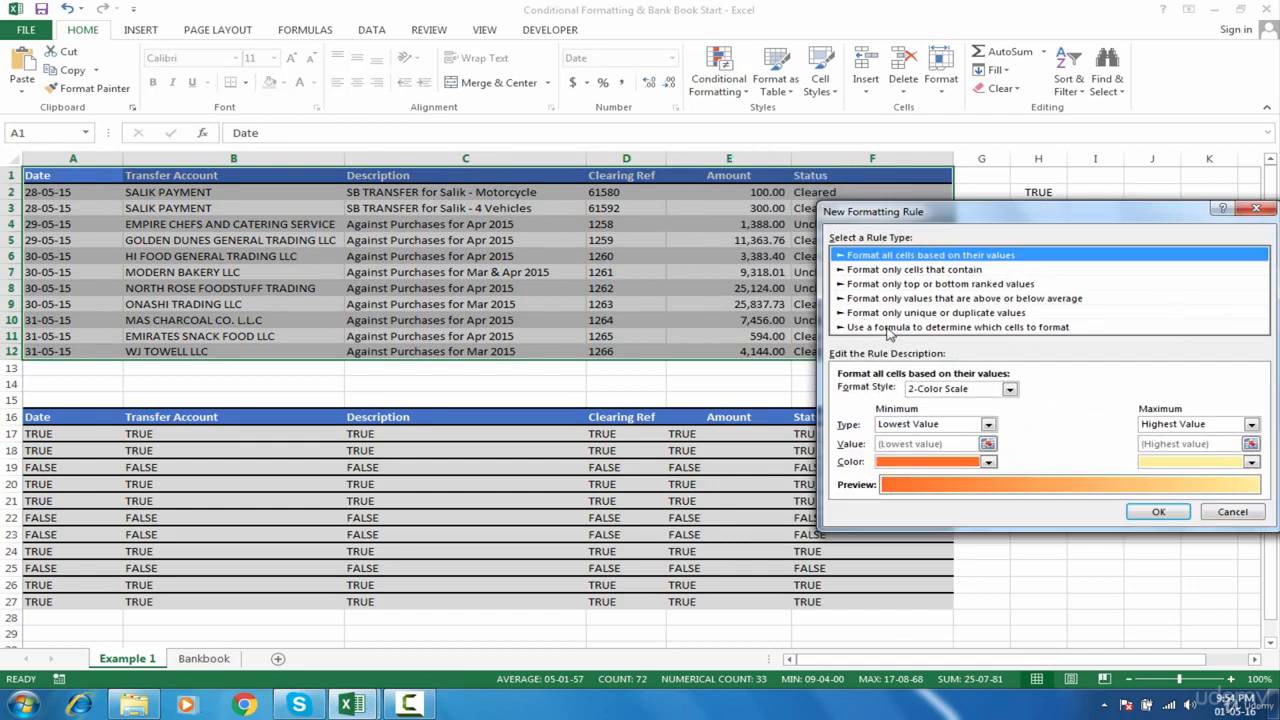
{"action": "left_click", "coordinate": [890, 327]}
{"action": "left_click", "coordinate": [937, 391]}
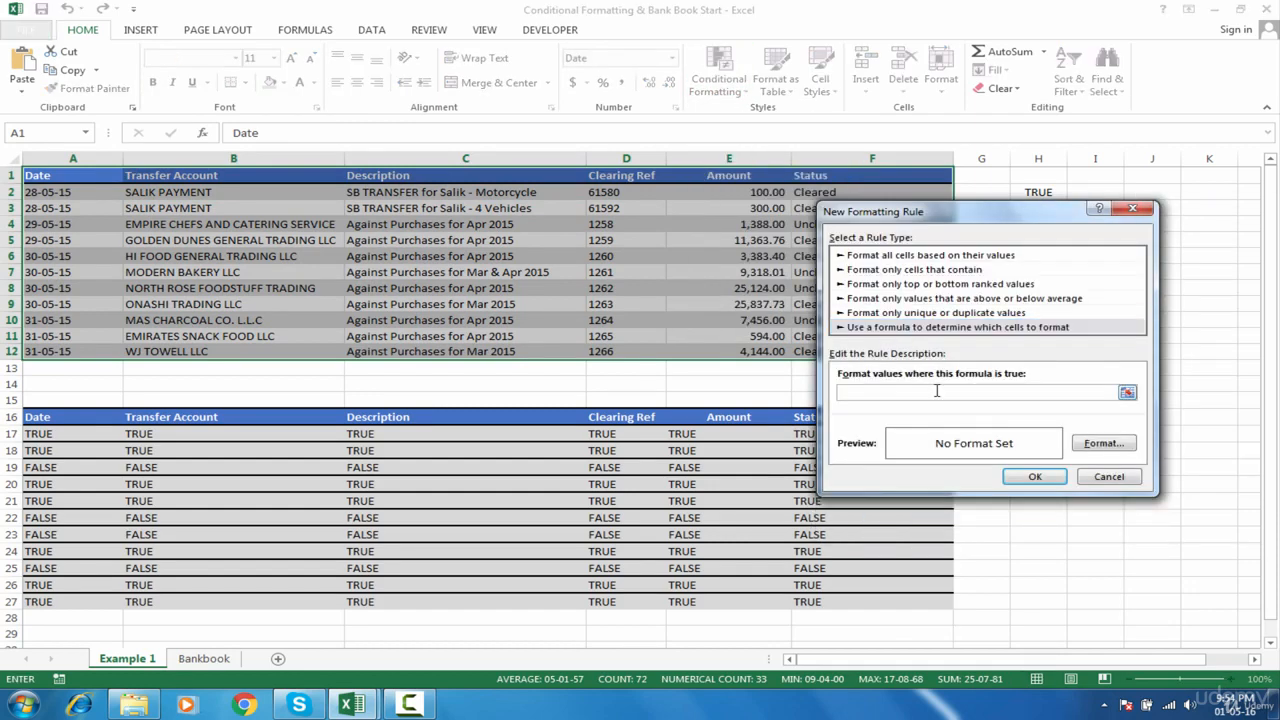
{"action": "type", "text": "=$F2=\"Cleared\""}
- Change the row reference in the rule formula so it reads =$F1="Cleared"
{"action": "left_click_drag", "start_coordinate": [1001, 222], "coordinate": [1000, 336]}
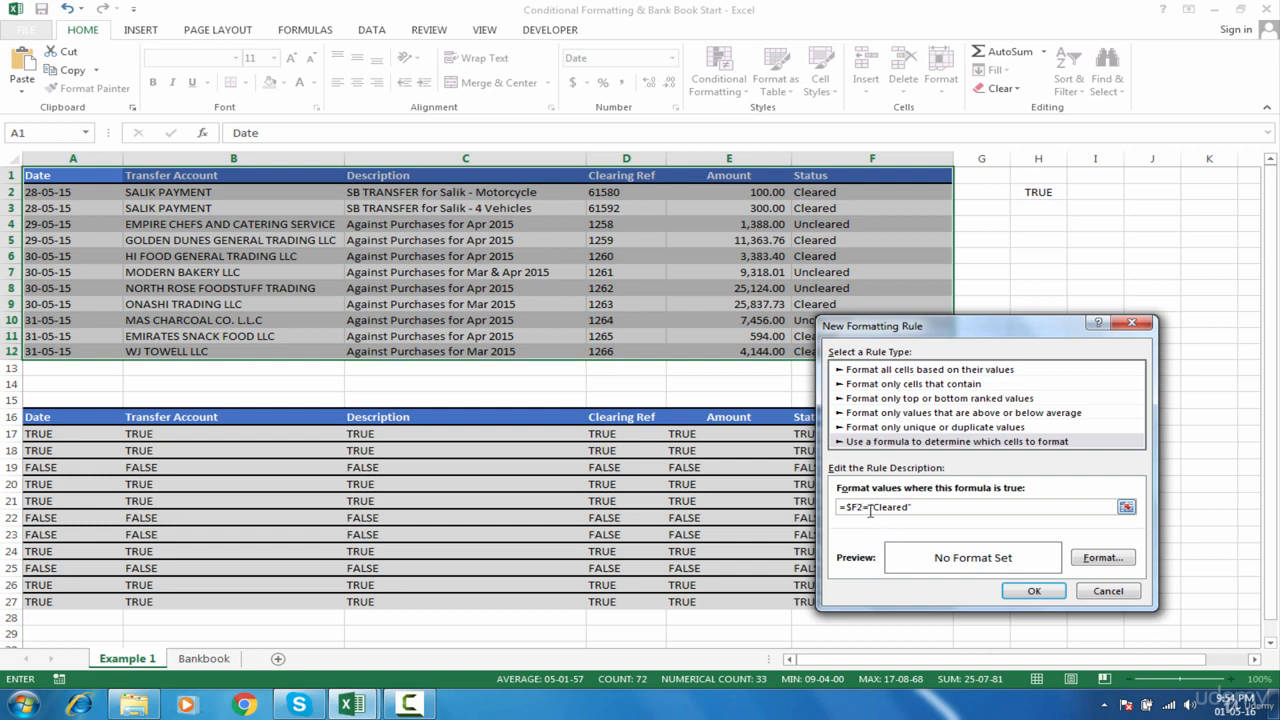
{"action": "key", "text": "BackSpace"}
{"action": "type", "text": "1"}
- Give the Cleared rule a light green fill and apply it to the selected table
{"action": "left_click", "coordinate": [1096, 560]}
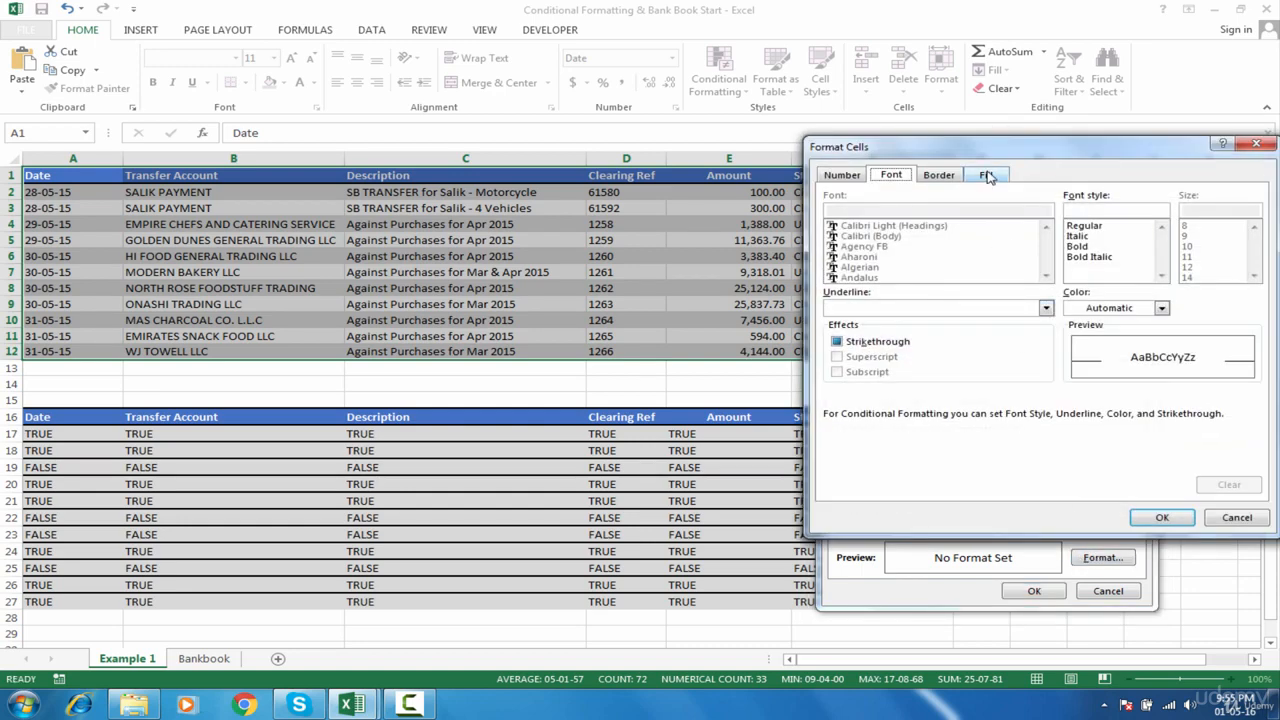
{"action": "left_click", "coordinate": [987, 176]}
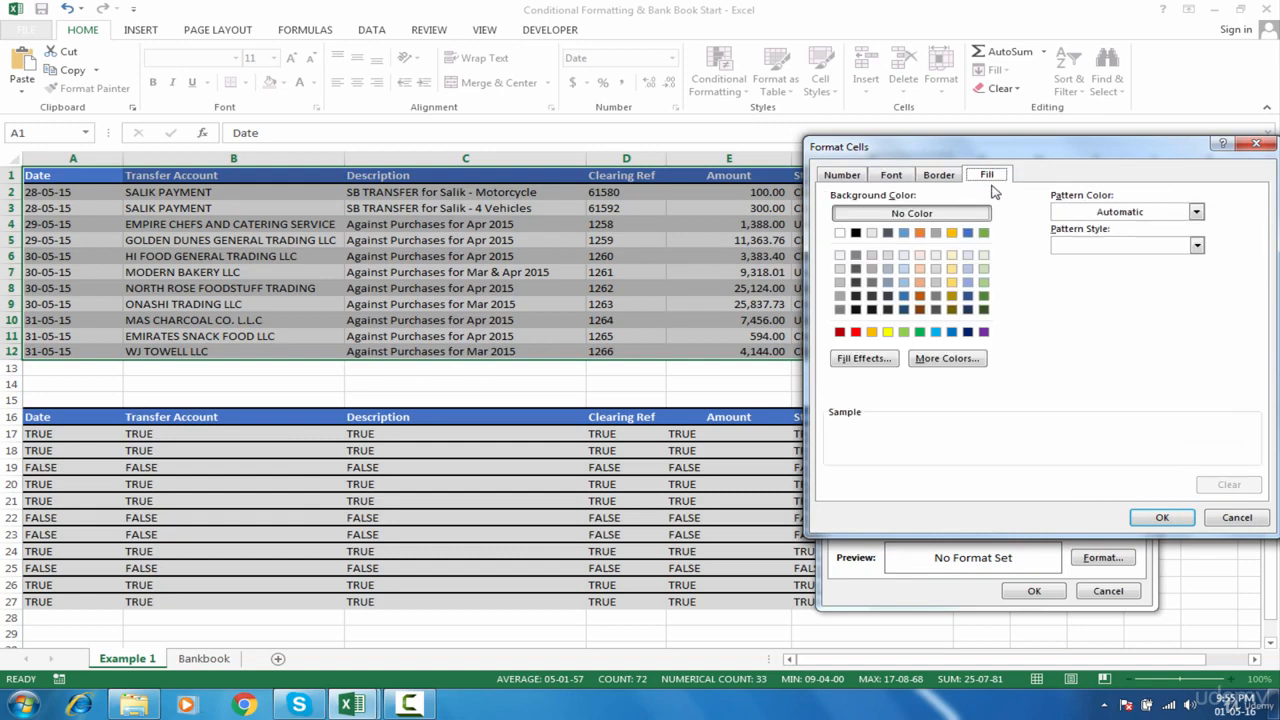
{"action": "left_click", "coordinate": [903, 332]}
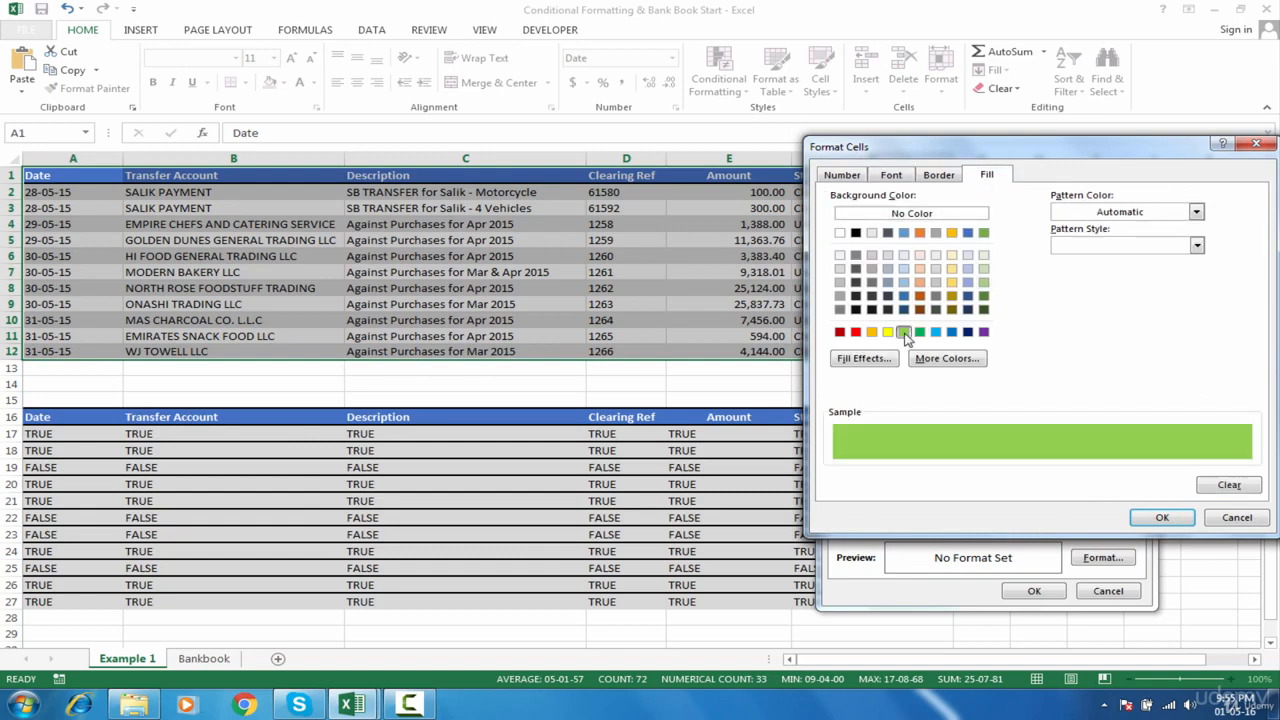
{"action": "left_click", "coordinate": [1162, 517]}
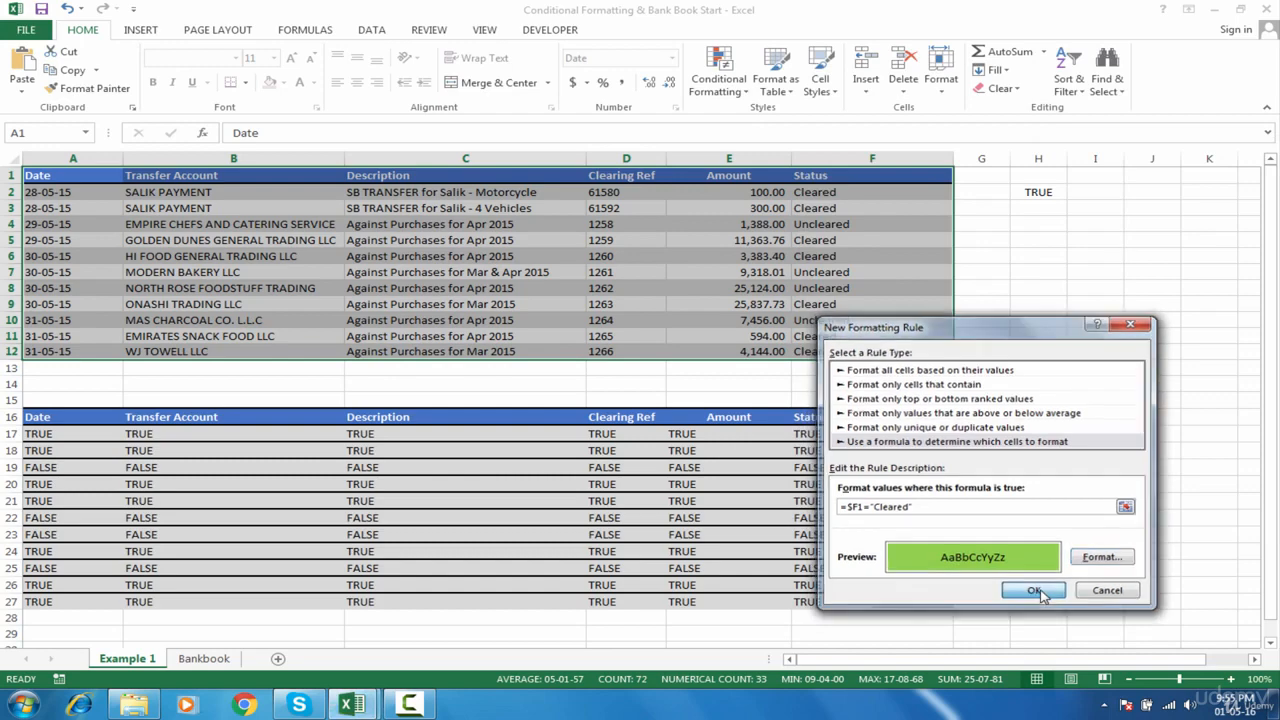
{"action": "left_click", "coordinate": [1038, 591]}
{"action": "left_click", "coordinate": [610, 304]}
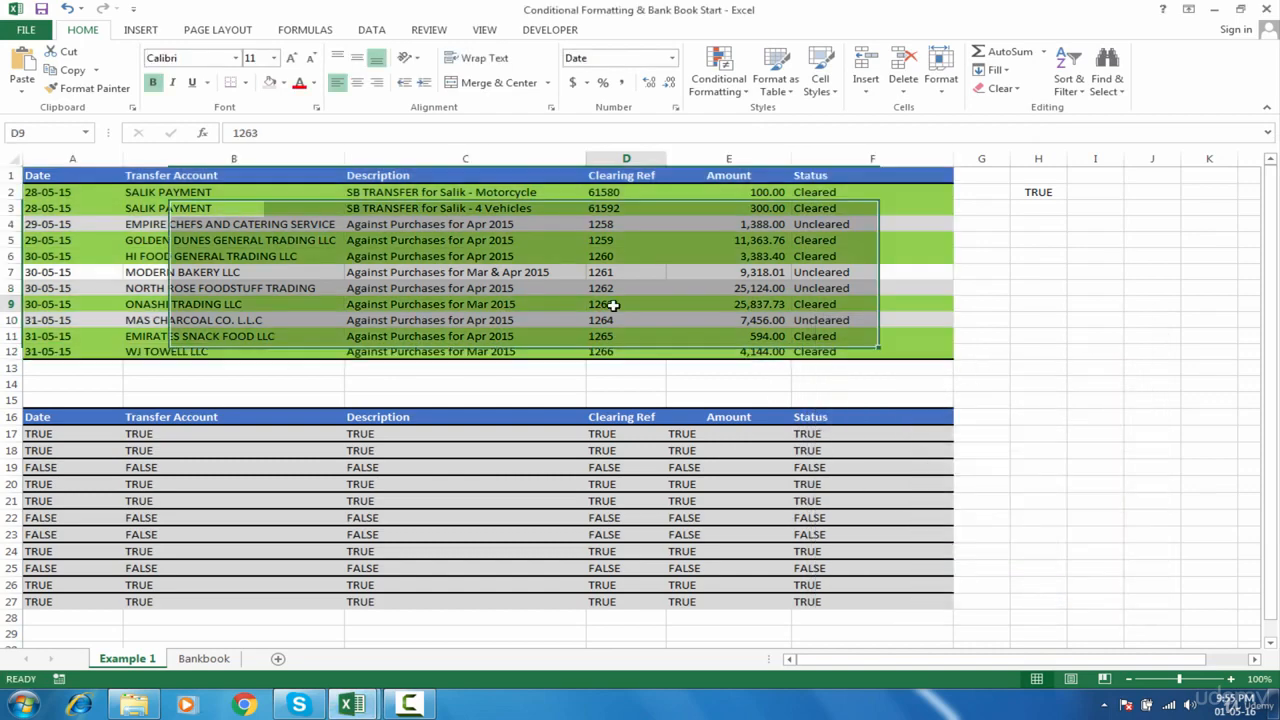
- Test the green rule by setting the status in F8 to Cleared, and undo that change
{"action": "left_click", "coordinate": [816, 287]}
{"action": "type", "text": "cleared"}
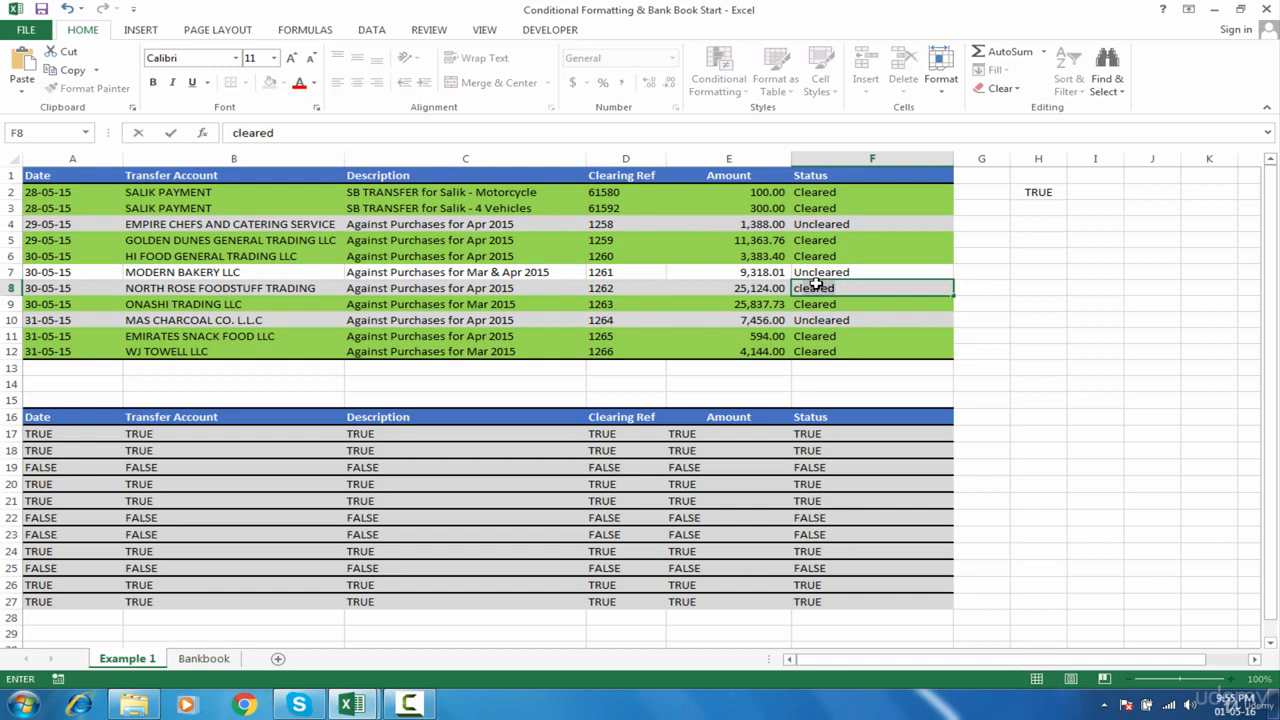
{"action": "key", "text": "Return"}
{"action": "left_click_drag", "start_coordinate": [816, 284], "coordinate": [343, 273]}
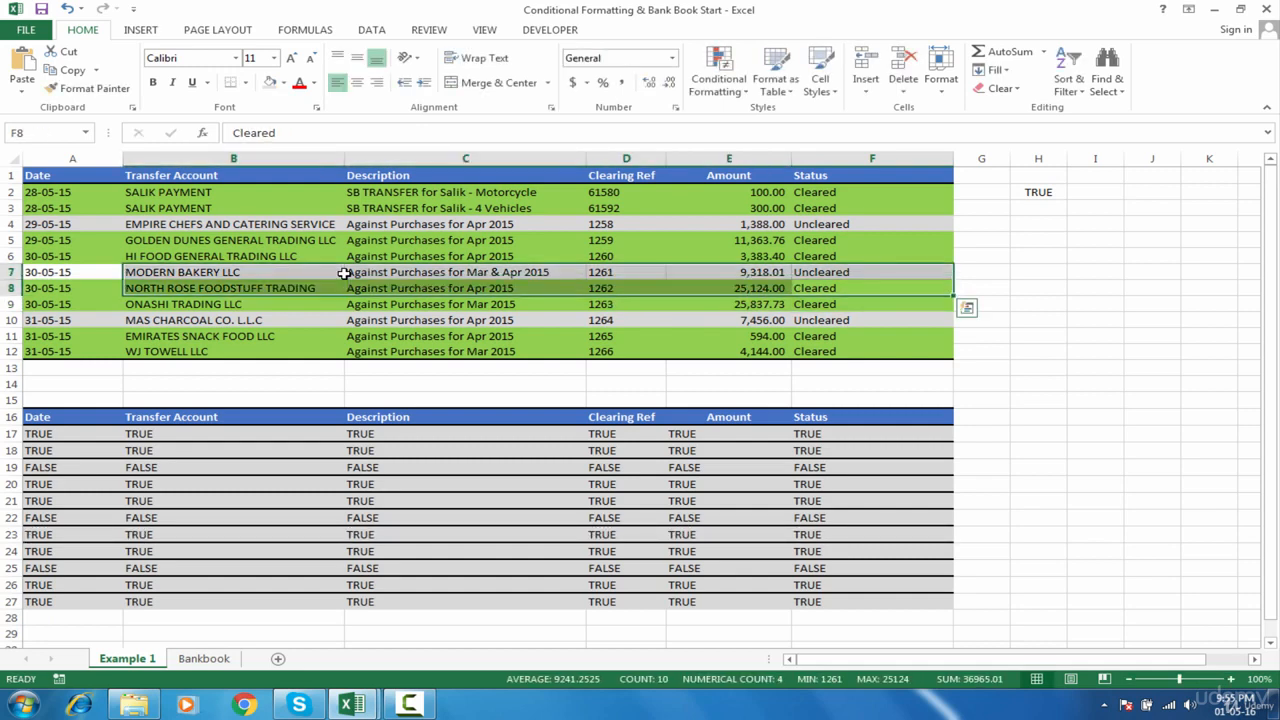
{"action": "left_click", "coordinate": [422, 303]}
{"action": "key", "text": "ctrl+z"}
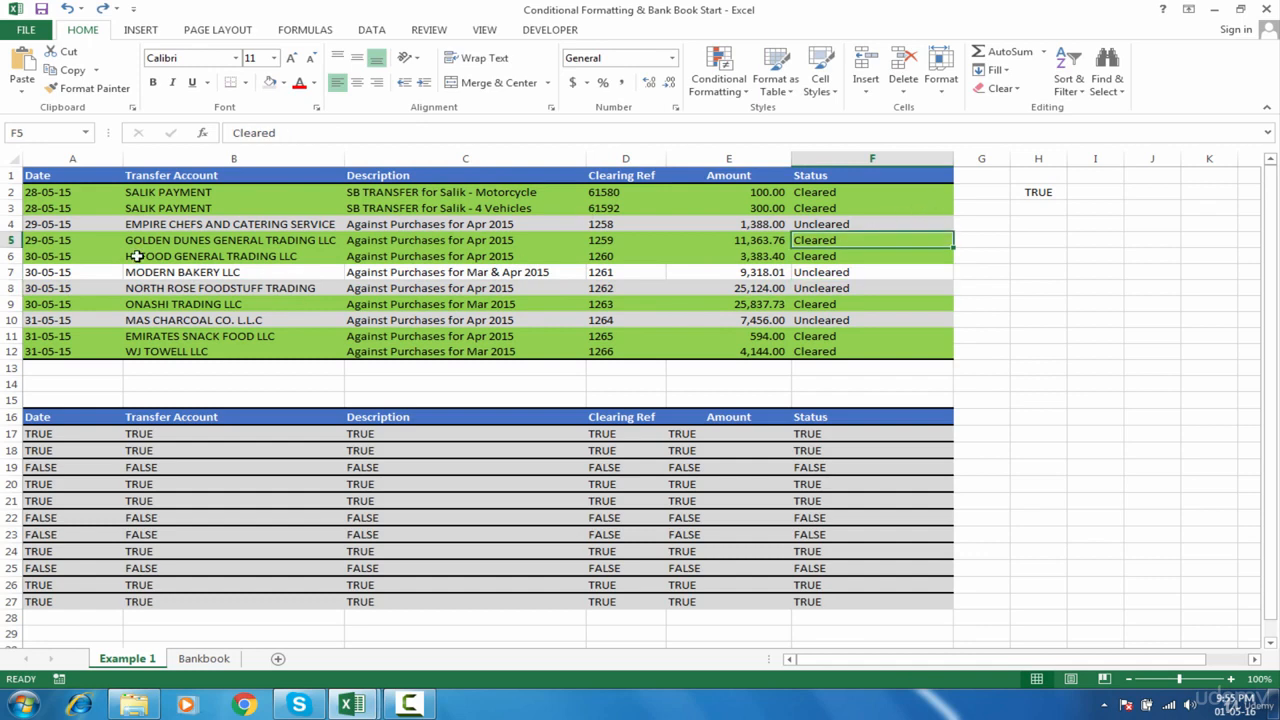
- Start a second formula-based conditional formatting rule for A1:F12 with the formula =$F1="Uncleared"
{"action": "left_click", "coordinate": [58, 172]}
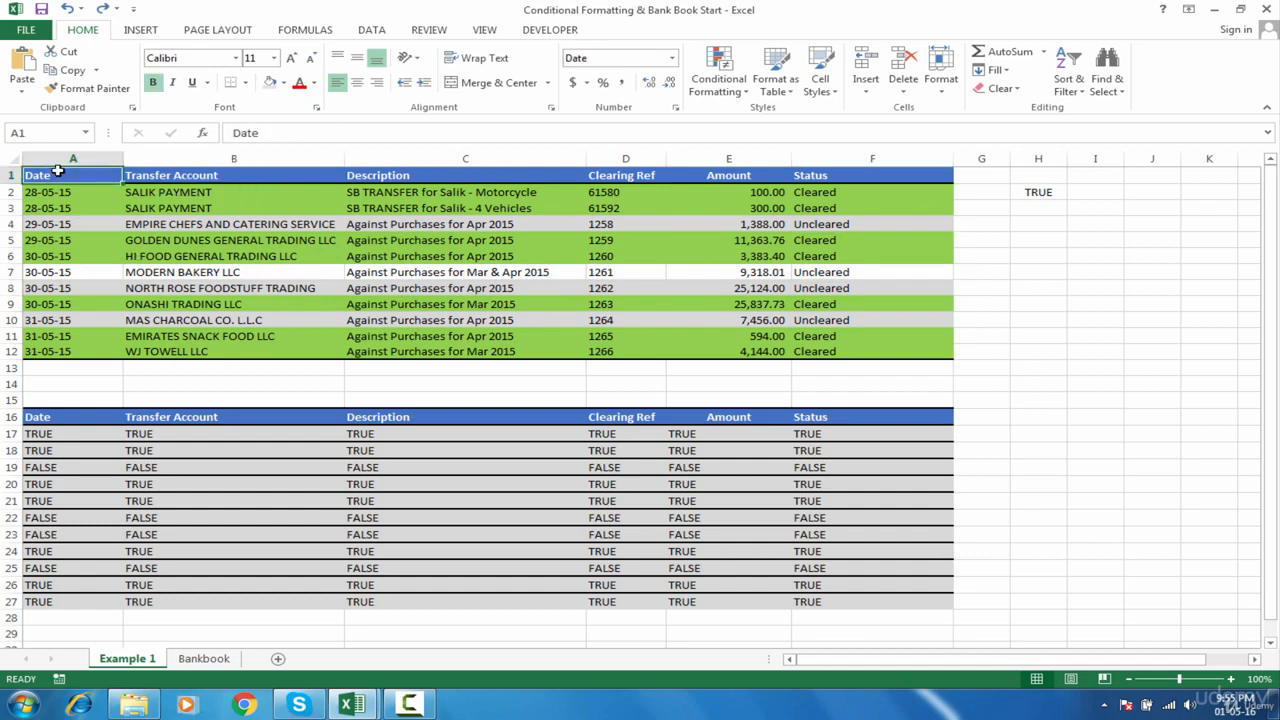
{"action": "key", "text": "ctrl+a"}
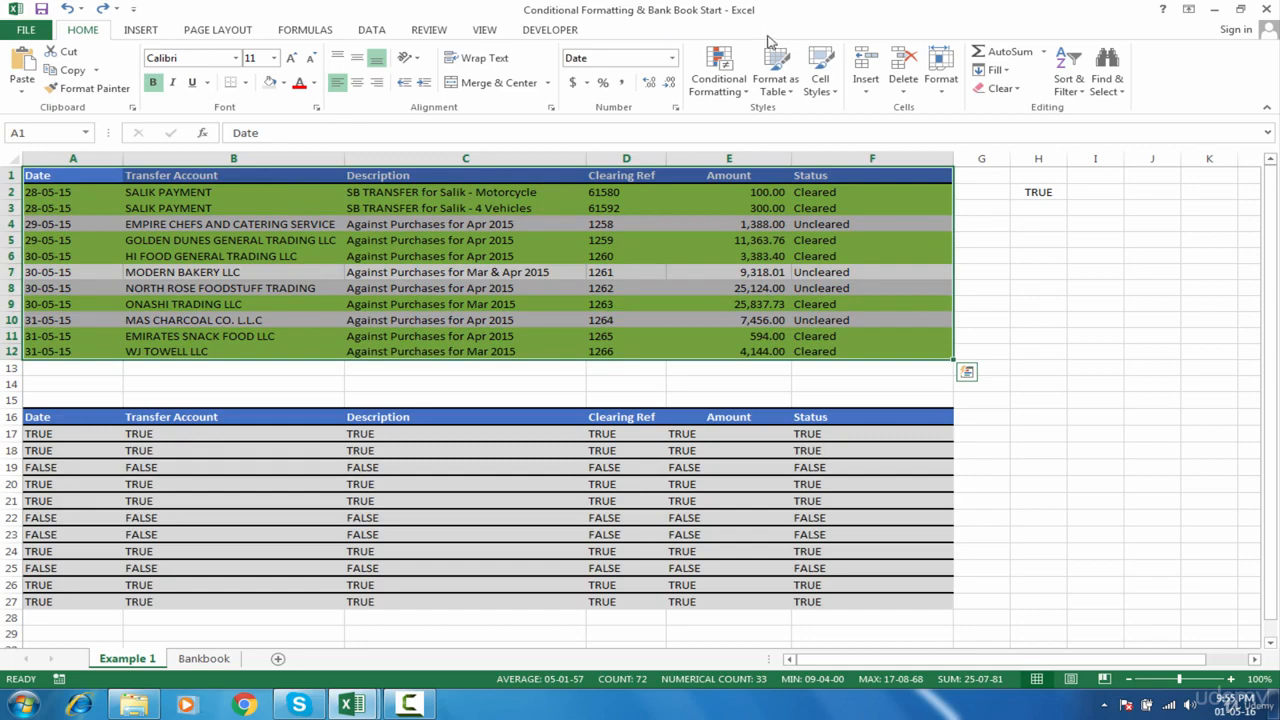
{"action": "left_click", "coordinate": [718, 80]}
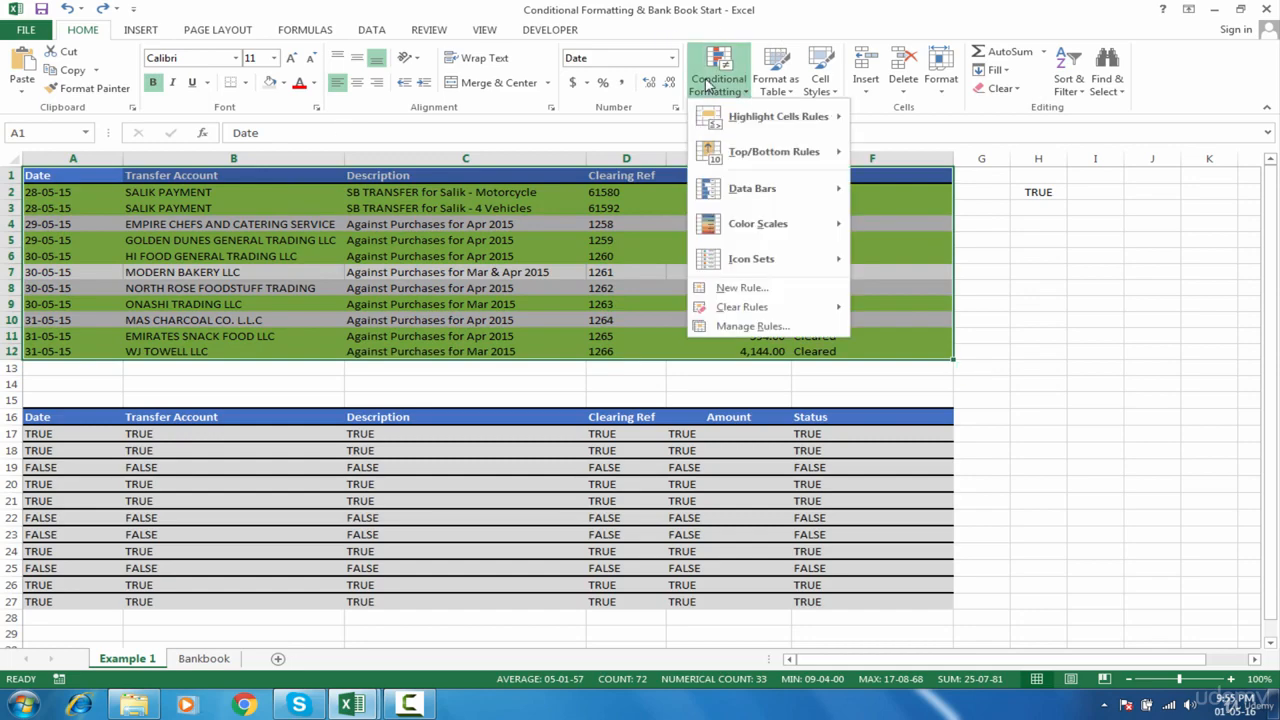
{"action": "left_click", "coordinate": [740, 288]}
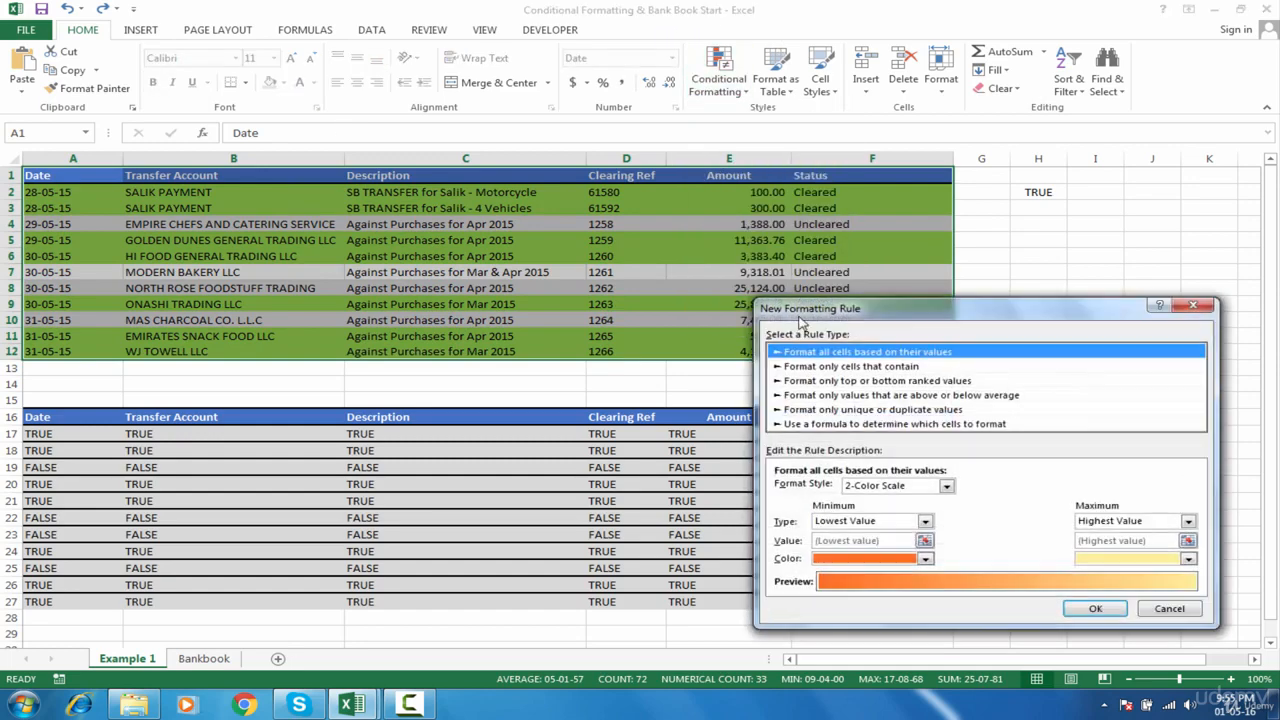
{"action": "left_click", "coordinate": [893, 424]}
{"action": "left_click", "coordinate": [905, 488]}
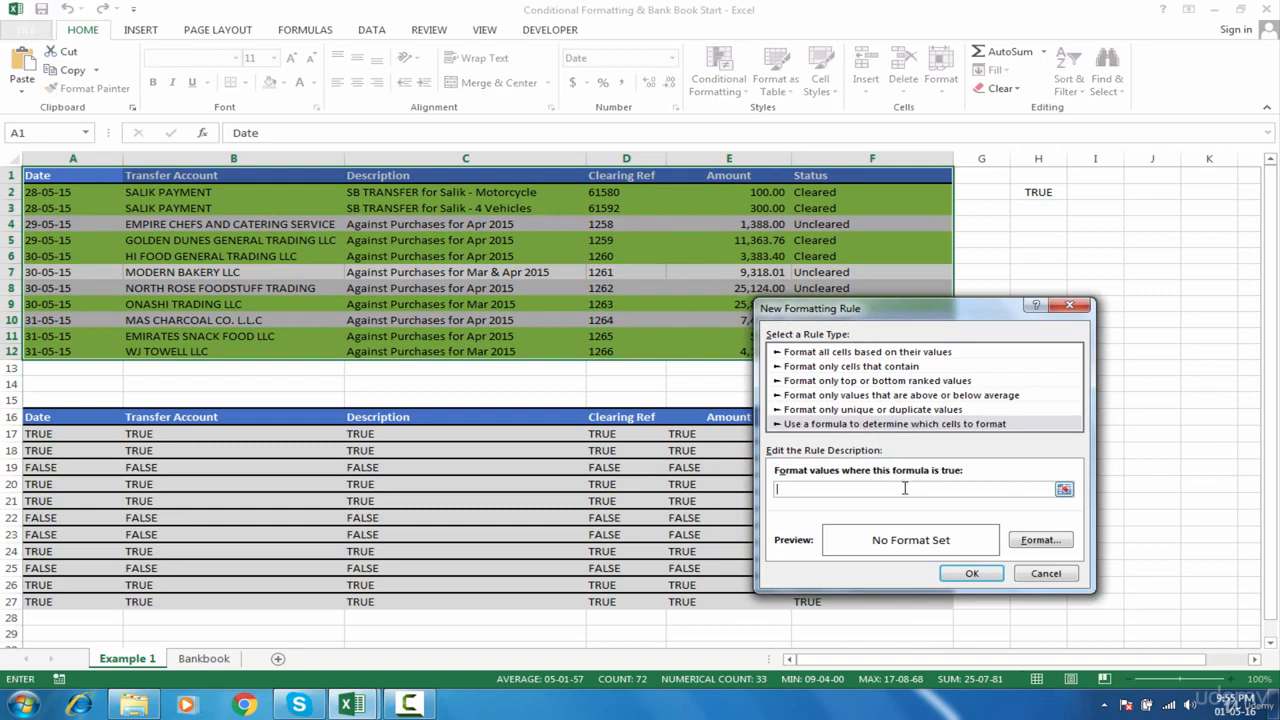
{"action": "type", "text": "="}
{"action": "left_click", "coordinate": [857, 177]}
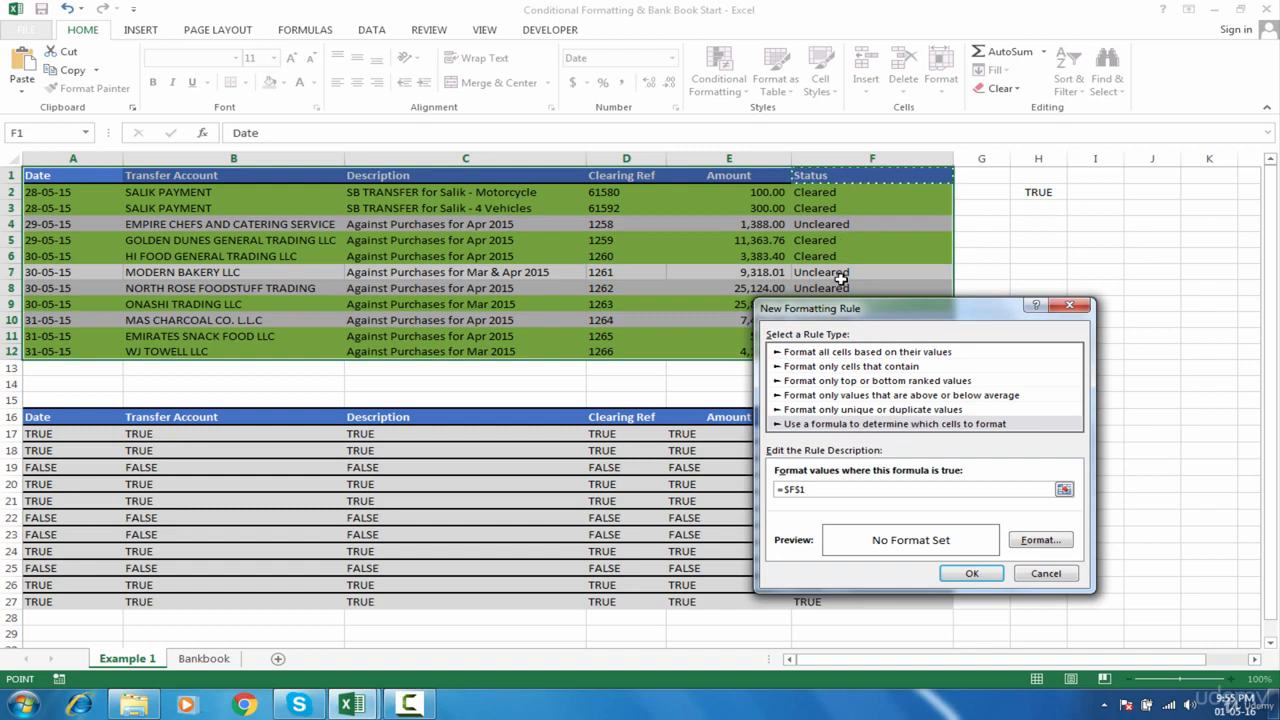
{"action": "left_click", "coordinate": [804, 492]}
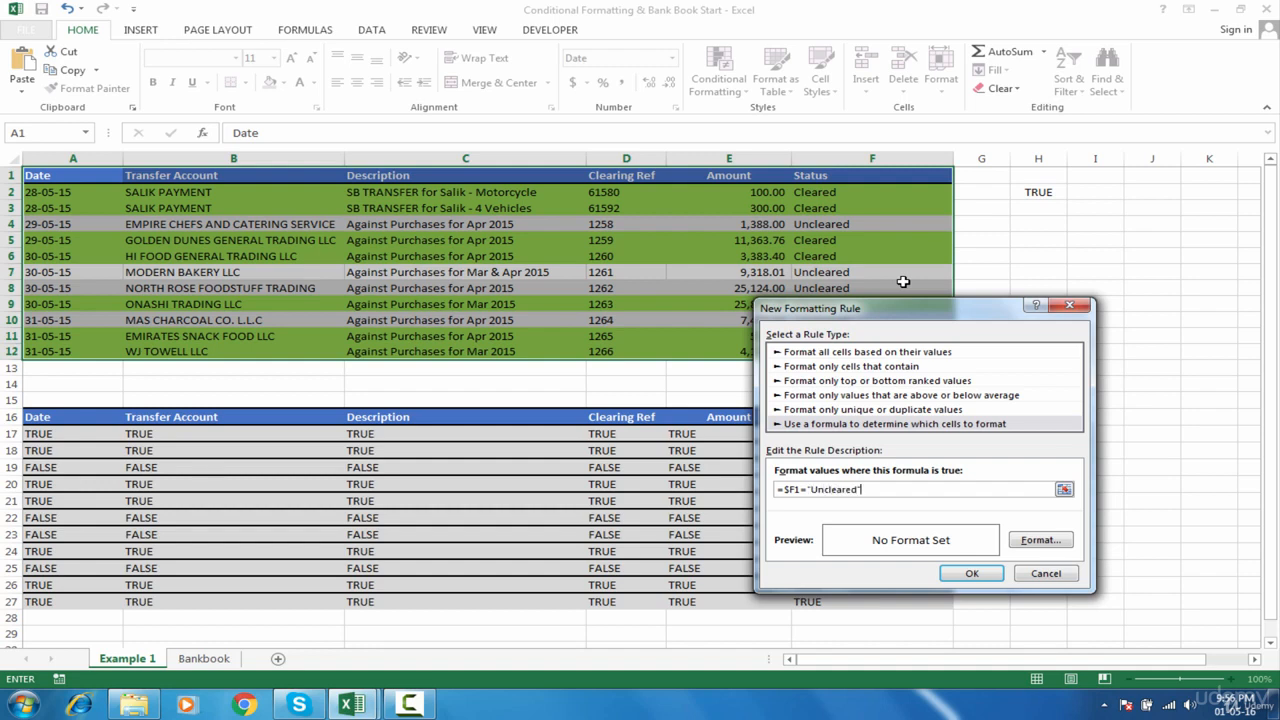
- Give the Uncleared rule a red fill and apply it to the table
{"action": "left_click", "coordinate": [1038, 541]}
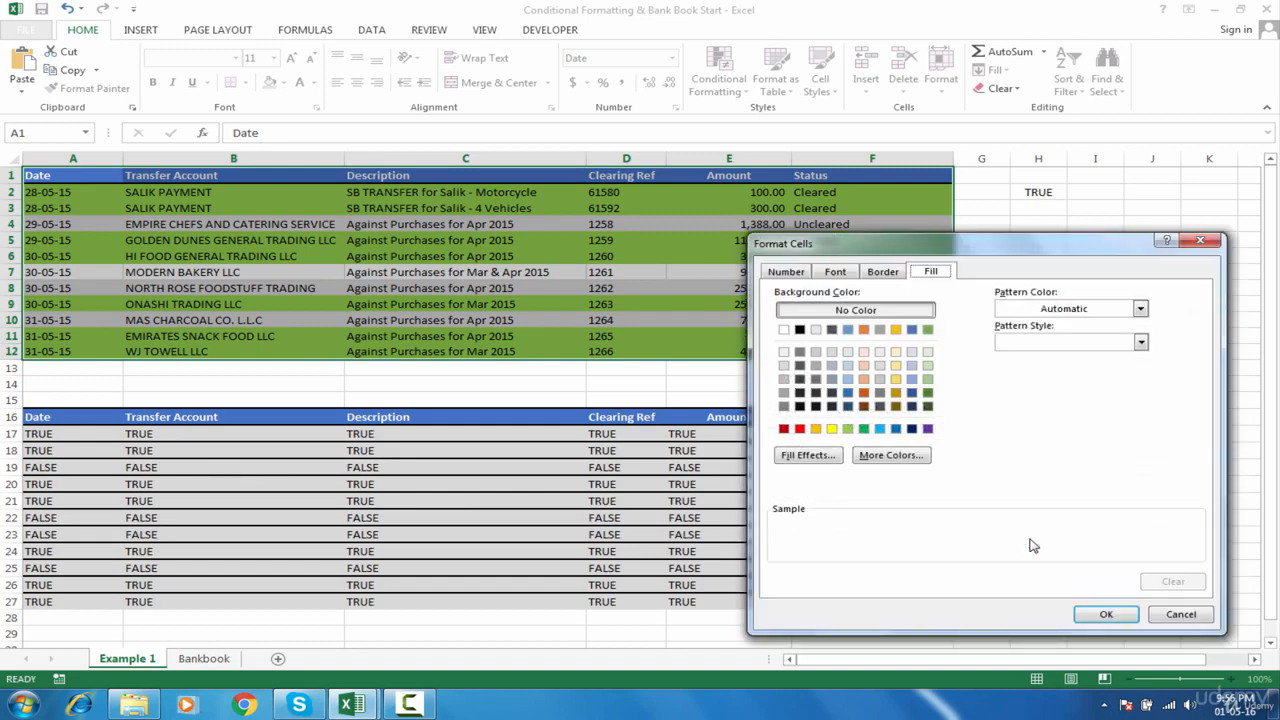
{"action": "left_click", "coordinate": [800, 429]}
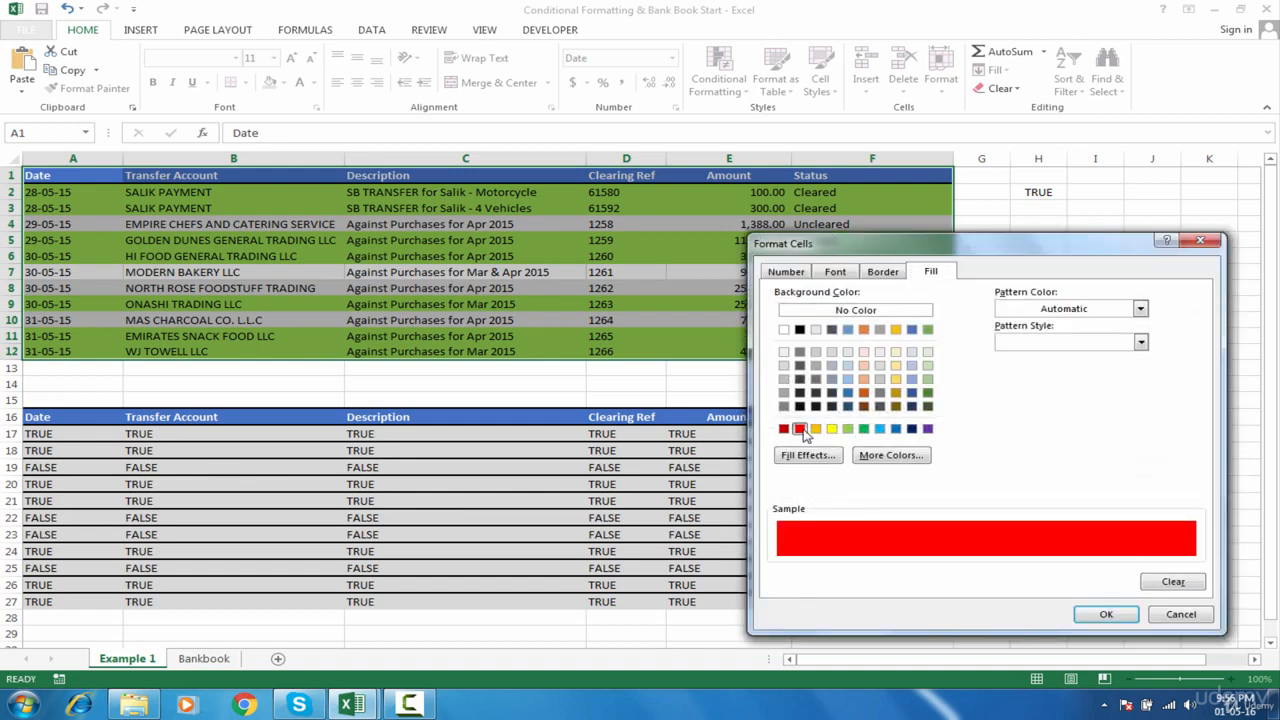
{"action": "left_click", "coordinate": [1104, 613]}
{"action": "left_click", "coordinate": [988, 579]}
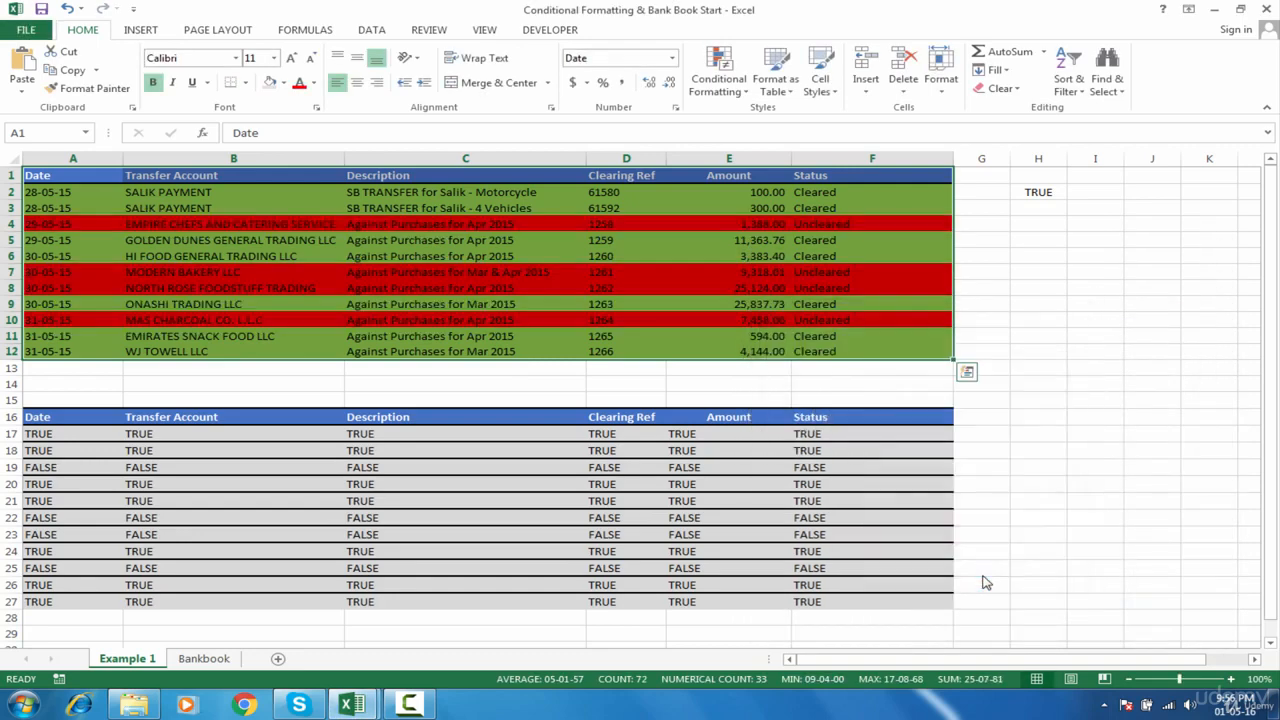
- Set the status of the first Salik payment in F2 to Uncleared to test both rules
{"action": "left_click", "coordinate": [814, 192]}
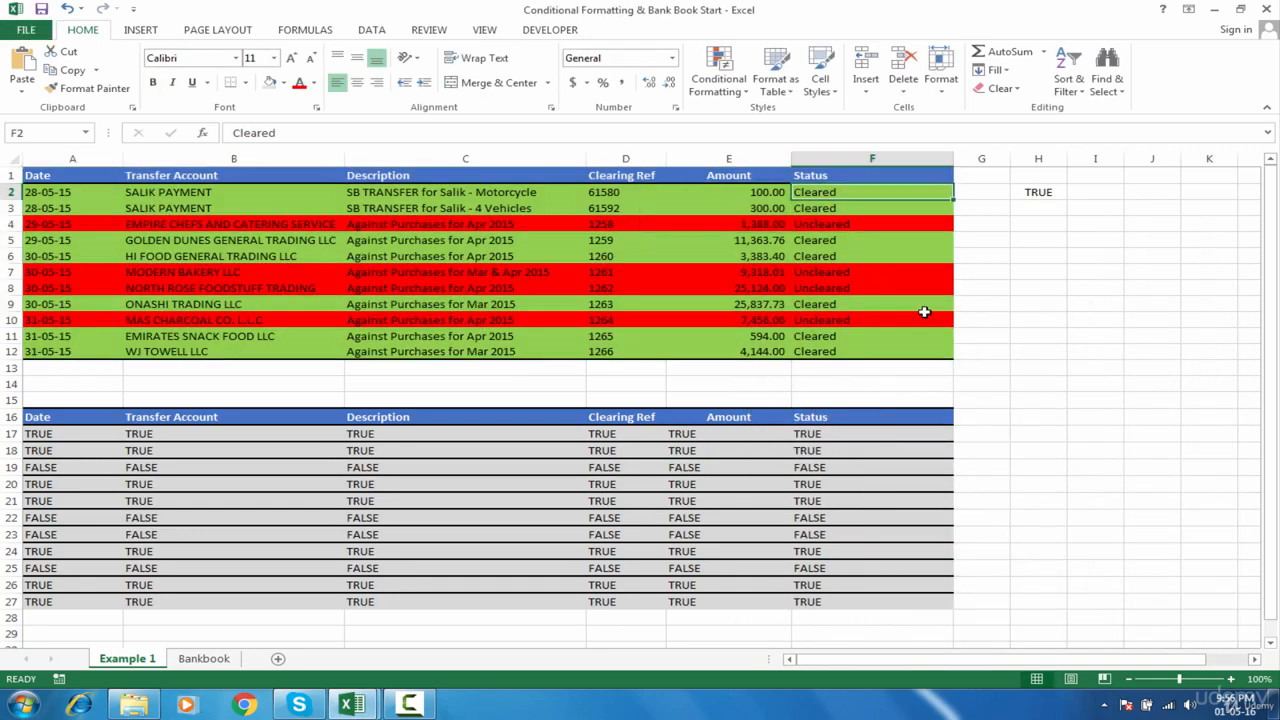
{"action": "type", "text": "uncleared"}
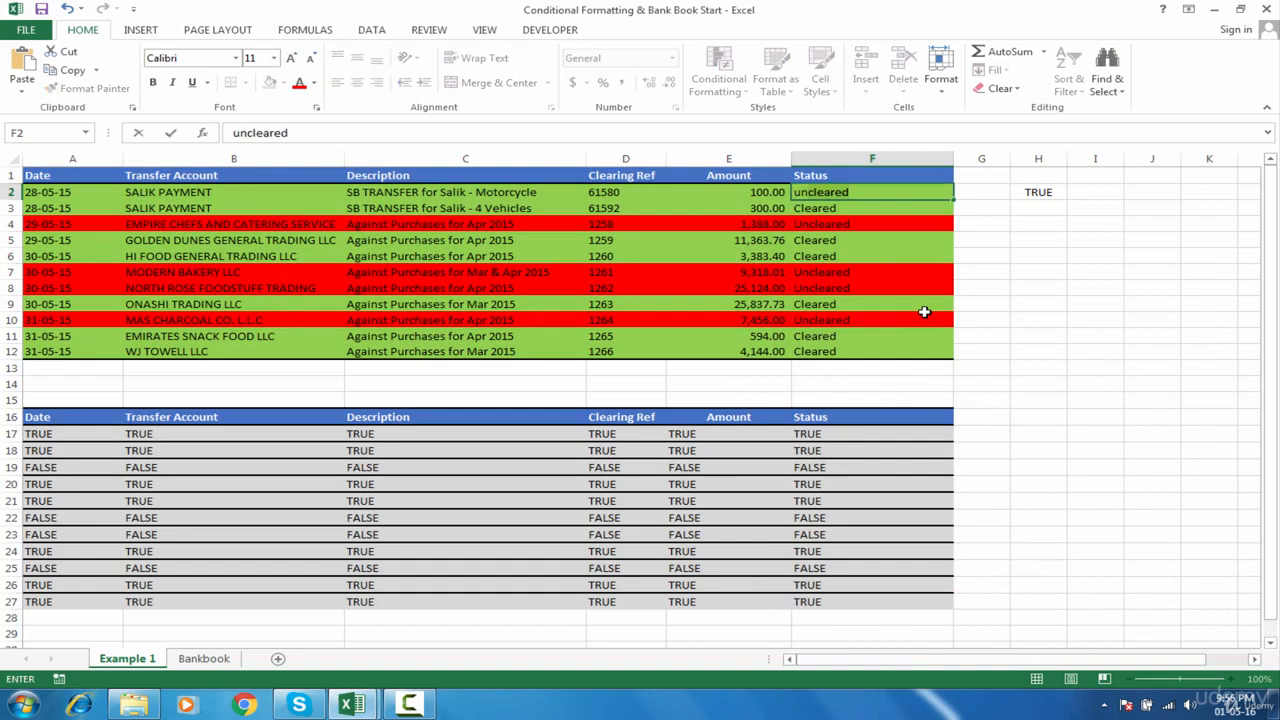
{"action": "key", "text": "Return"}
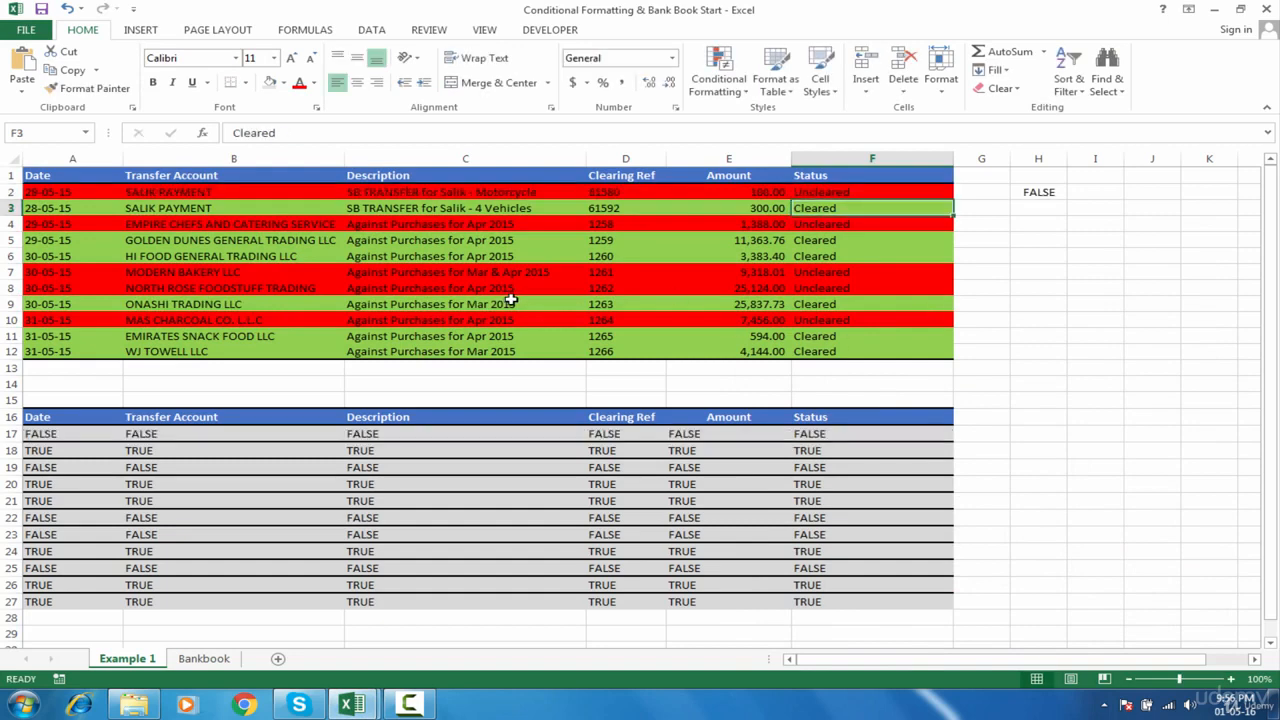
{"action": "left_click", "coordinate": [634, 314]}
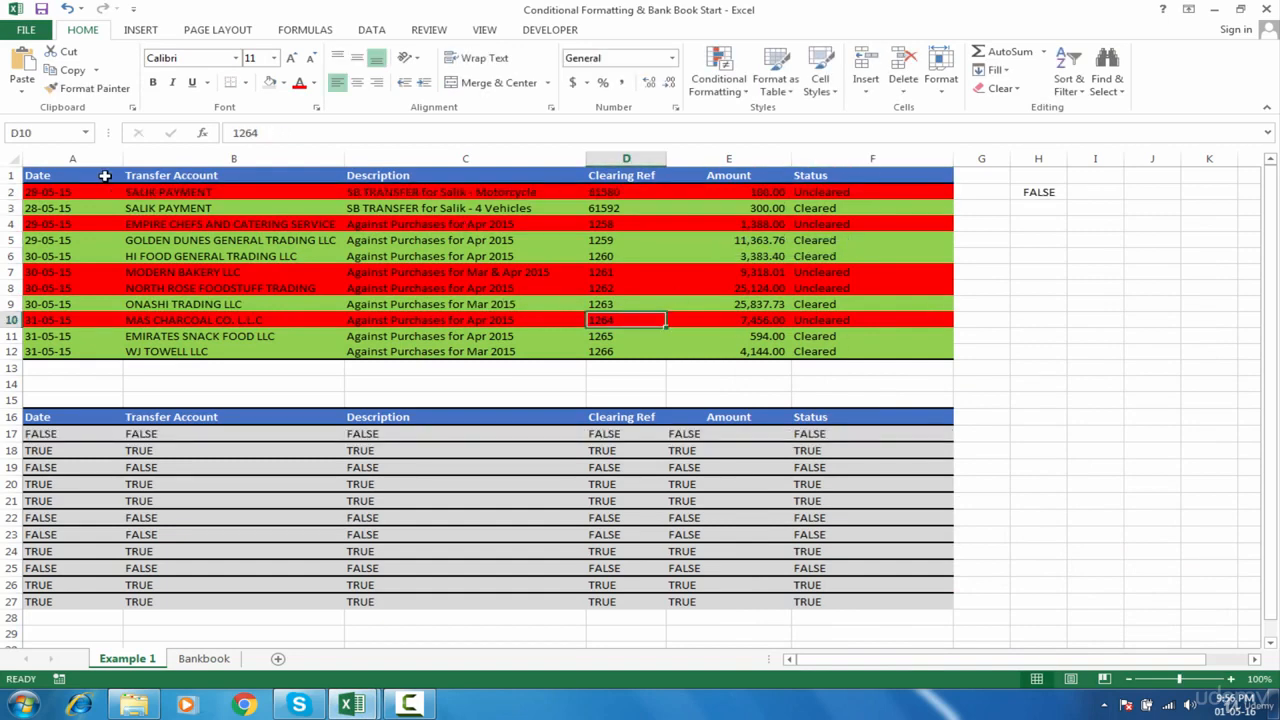
- Select the whole transfer table A1:F12, including its header row
{"action": "left_click_drag", "start_coordinate": [105, 177], "coordinate": [891, 354]}
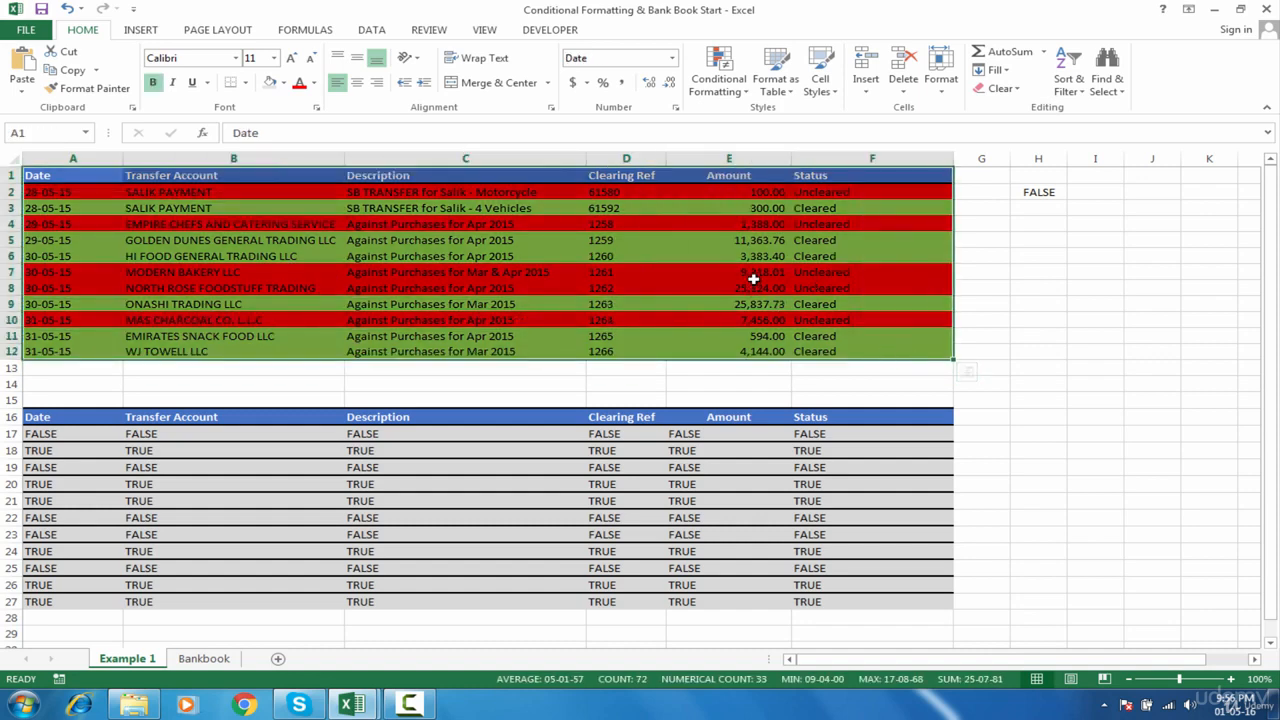